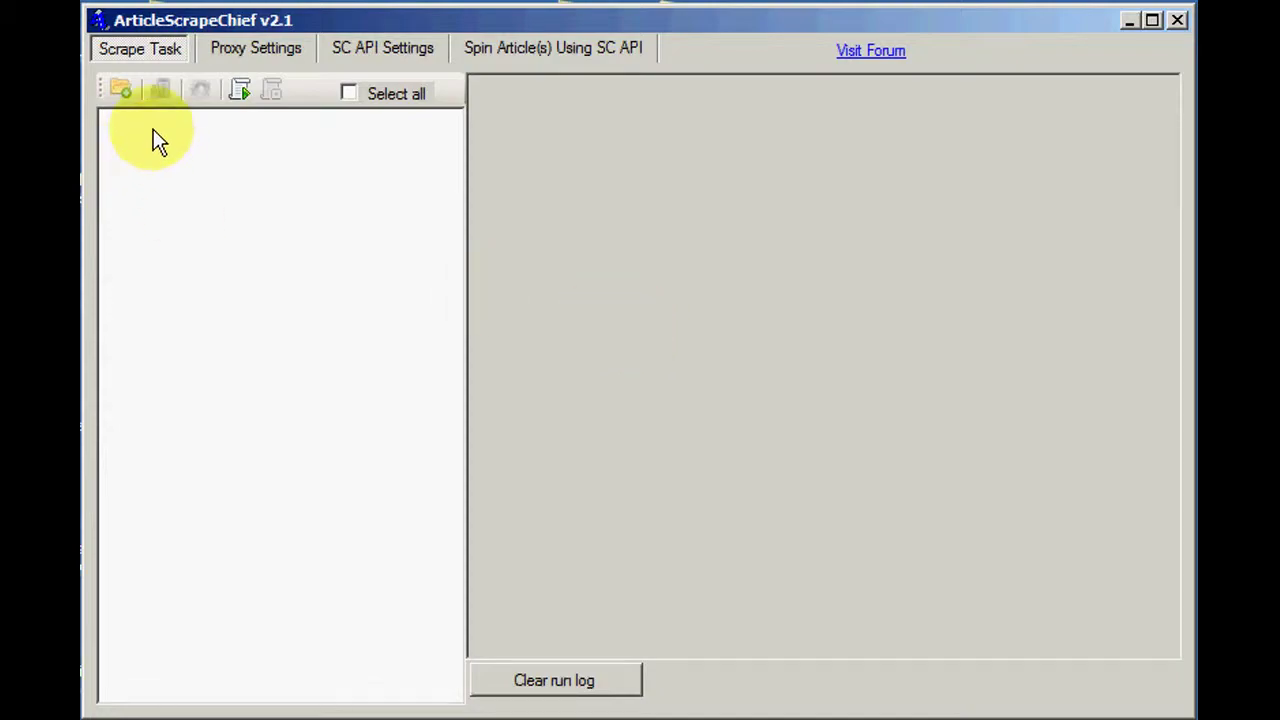
# Create a new task from the Scrape Task toolbar to bring up the Add Task dialog.
pyautogui.click(120, 92)
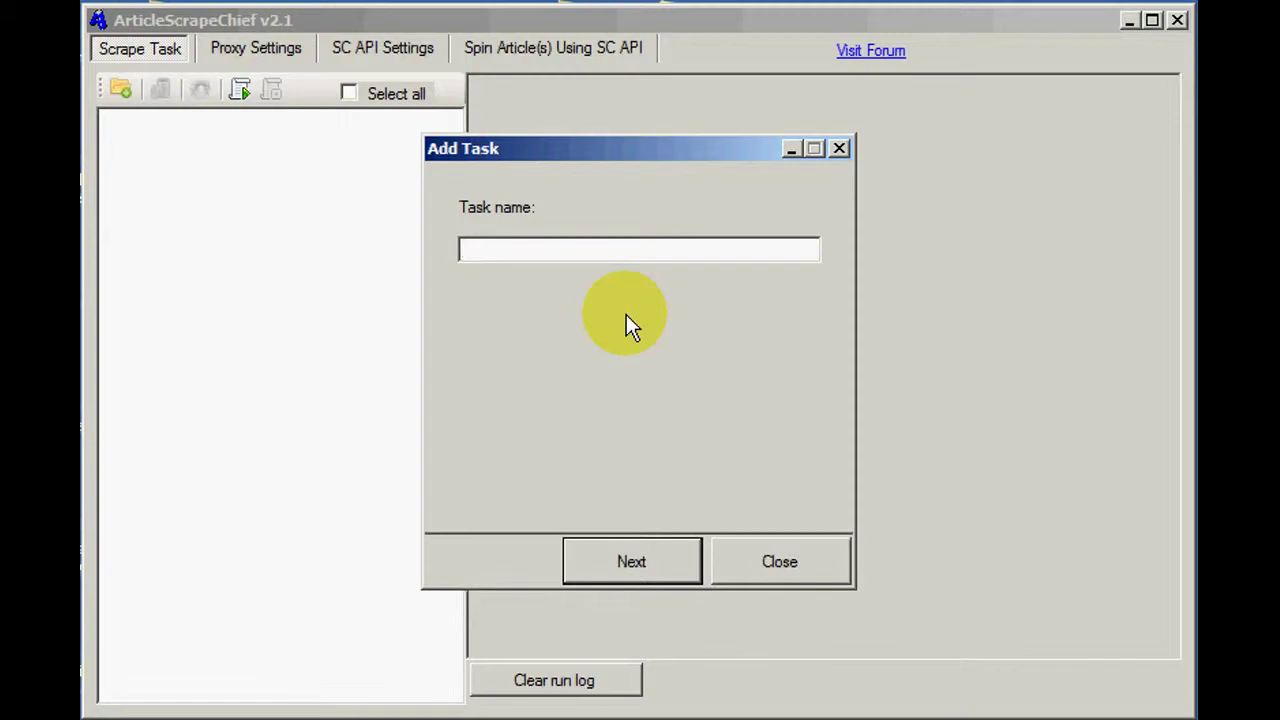
# Name the new task 'lose weight' and continue to template selection.
pyautogui.write('lose weight')
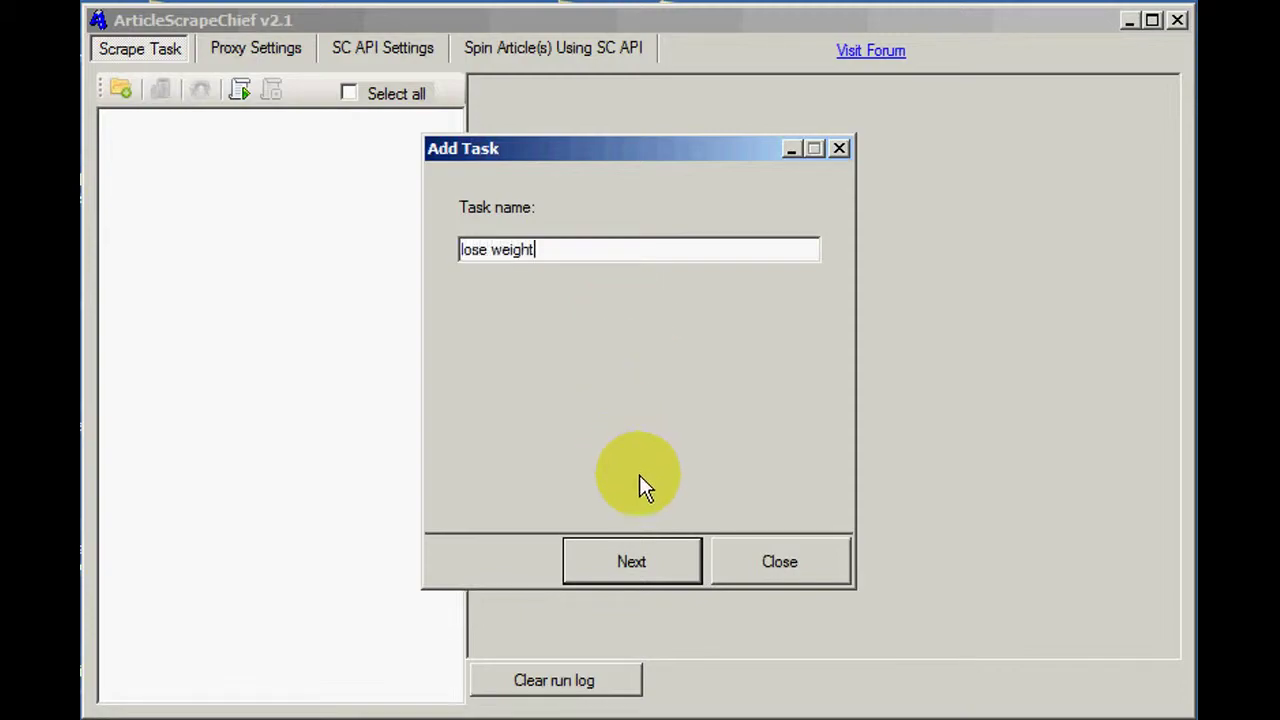
pyautogui.click(652, 563)
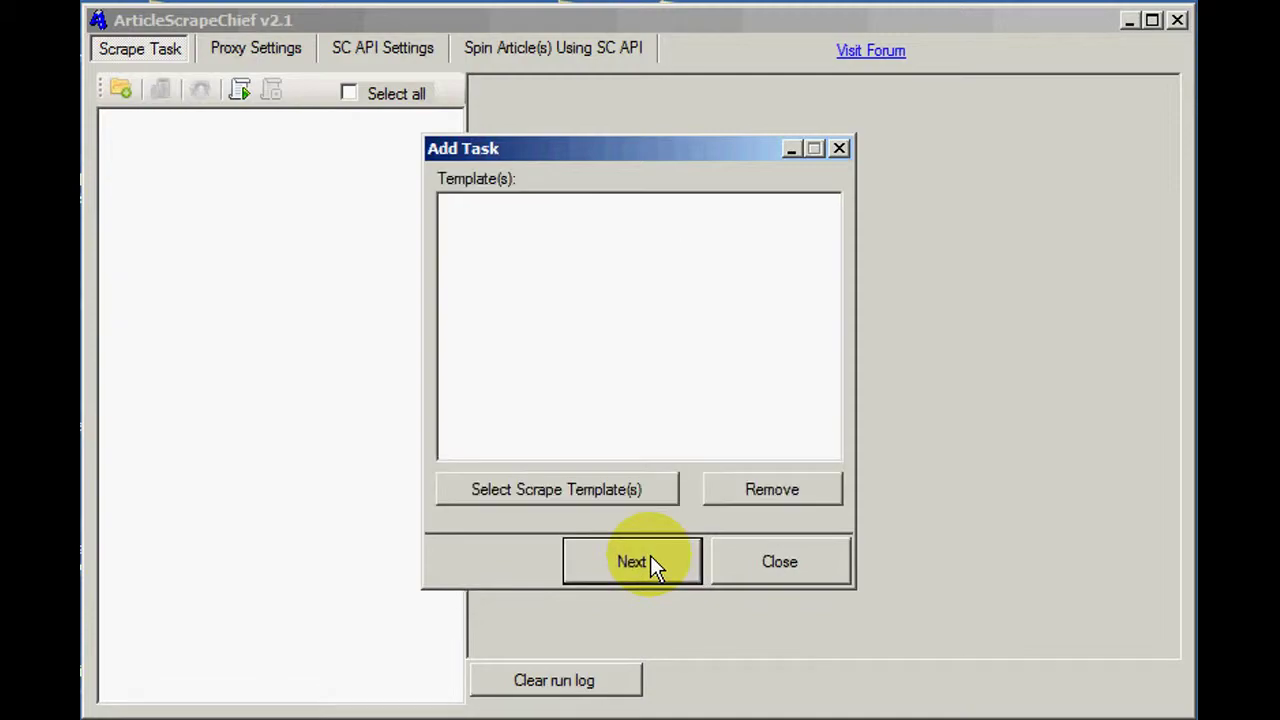
# Add the Amazines and Go Articles scrape templates to the task.
pyautogui.click(643, 490)
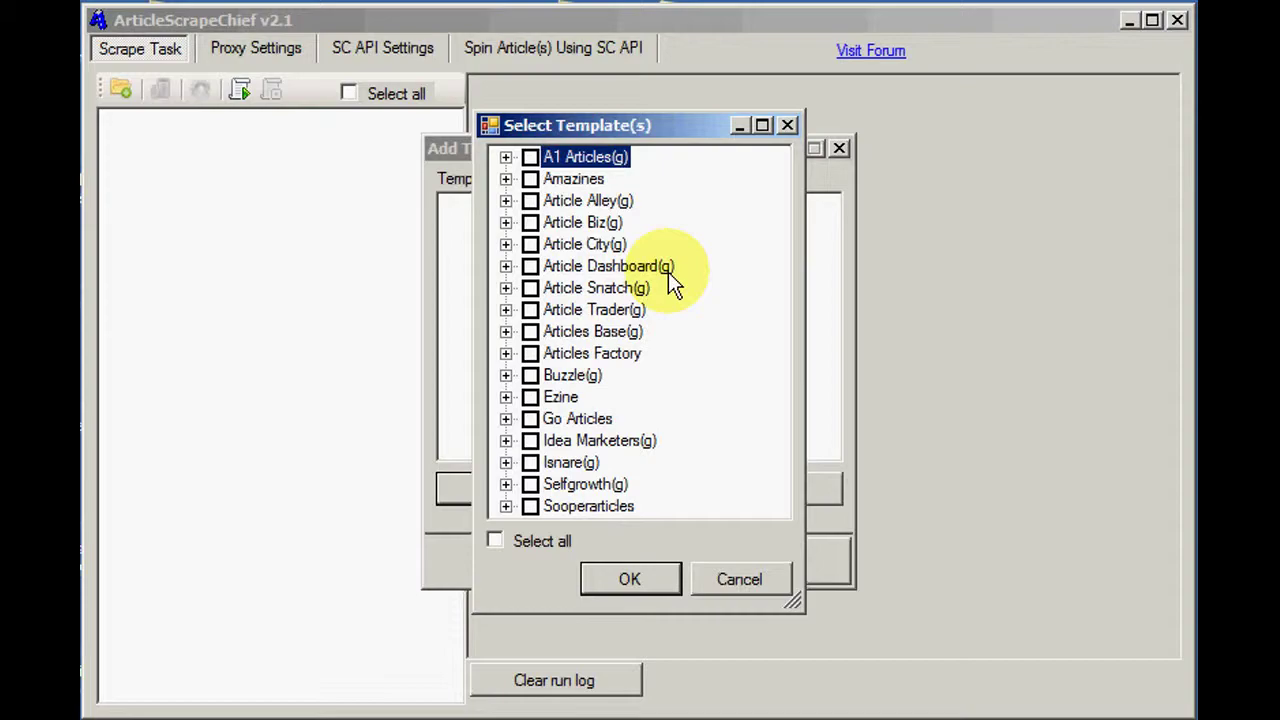
pyautogui.click(530, 181)
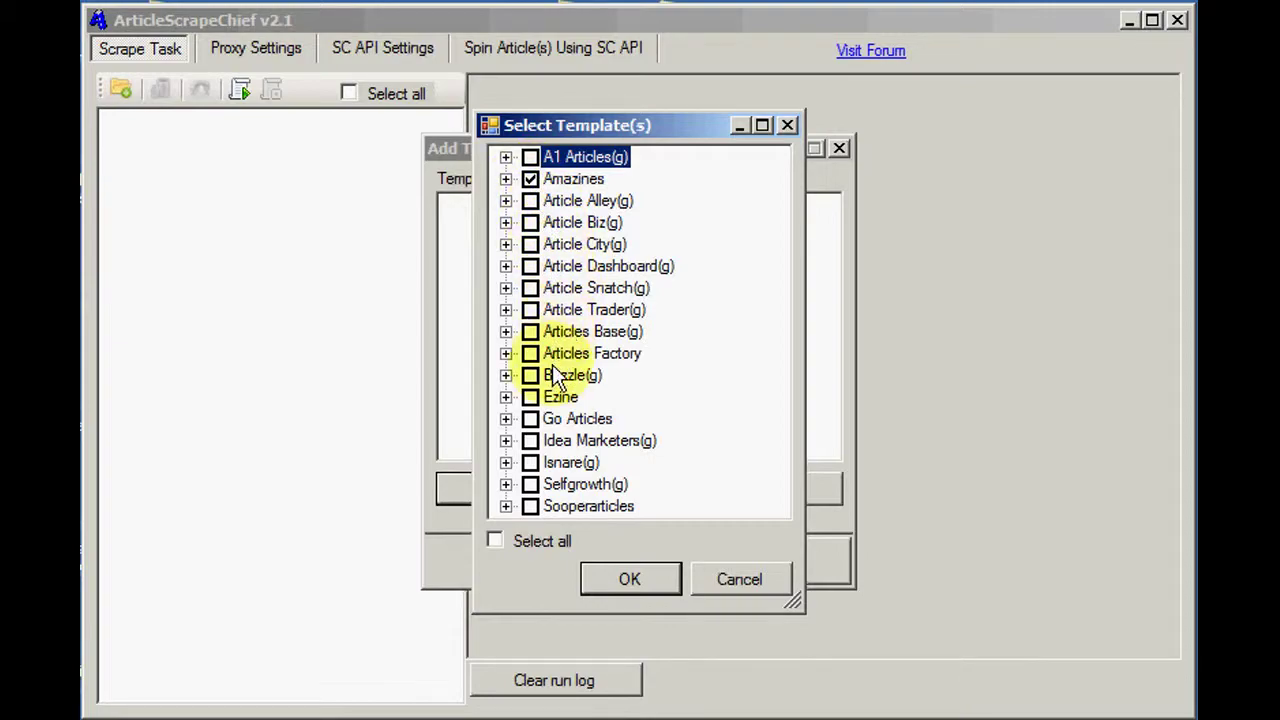
pyautogui.click(531, 420)
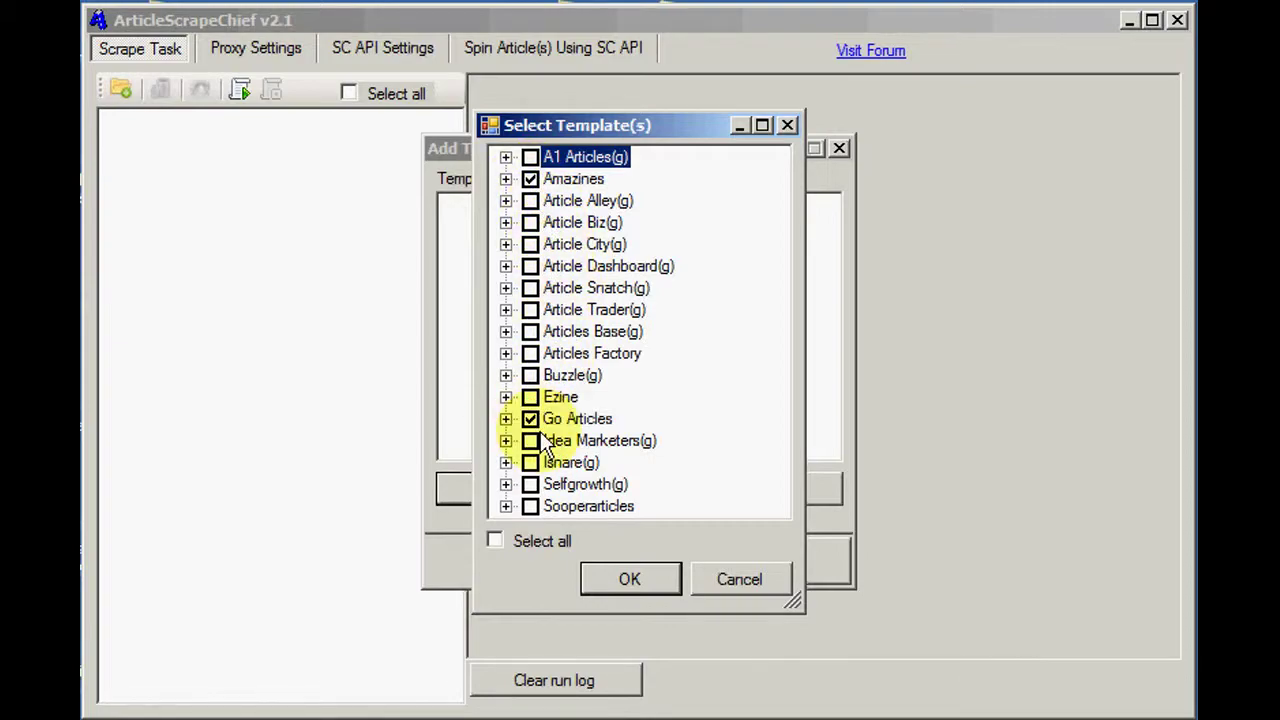
pyautogui.click(645, 585)
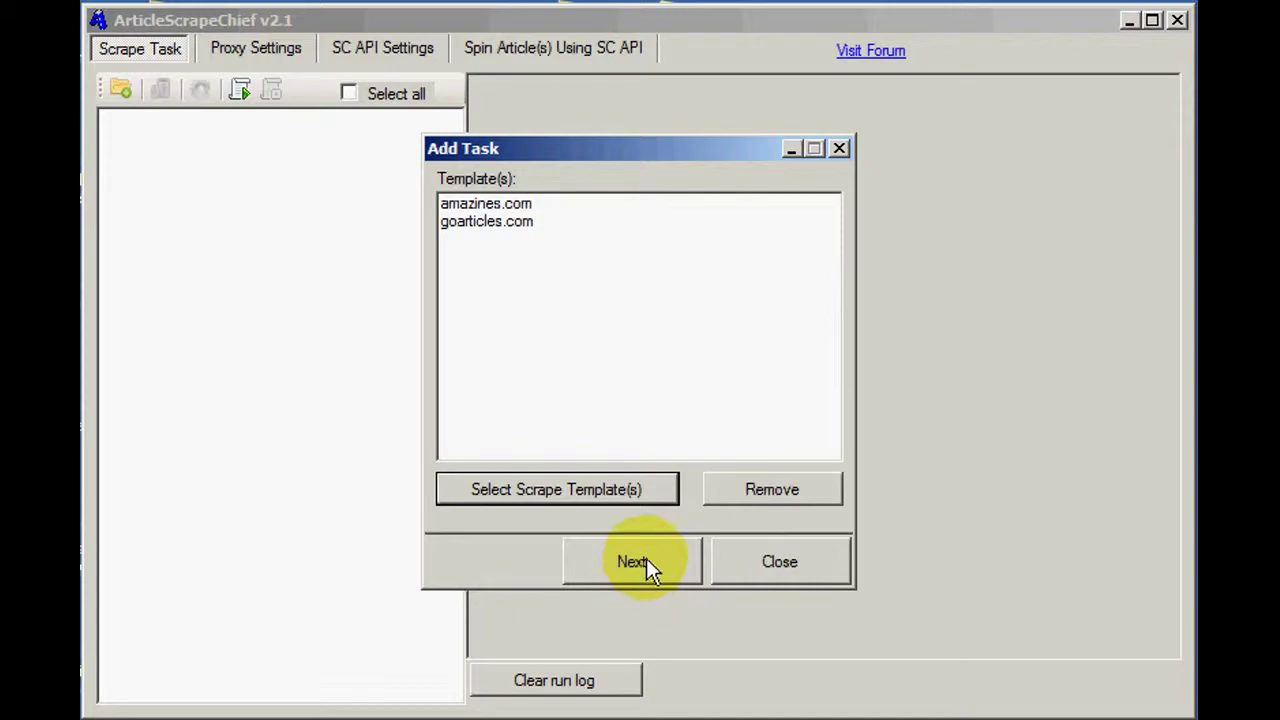
# Give the amazines.com template the search keyword 'lose weight fast'.
pyautogui.click(654, 575)
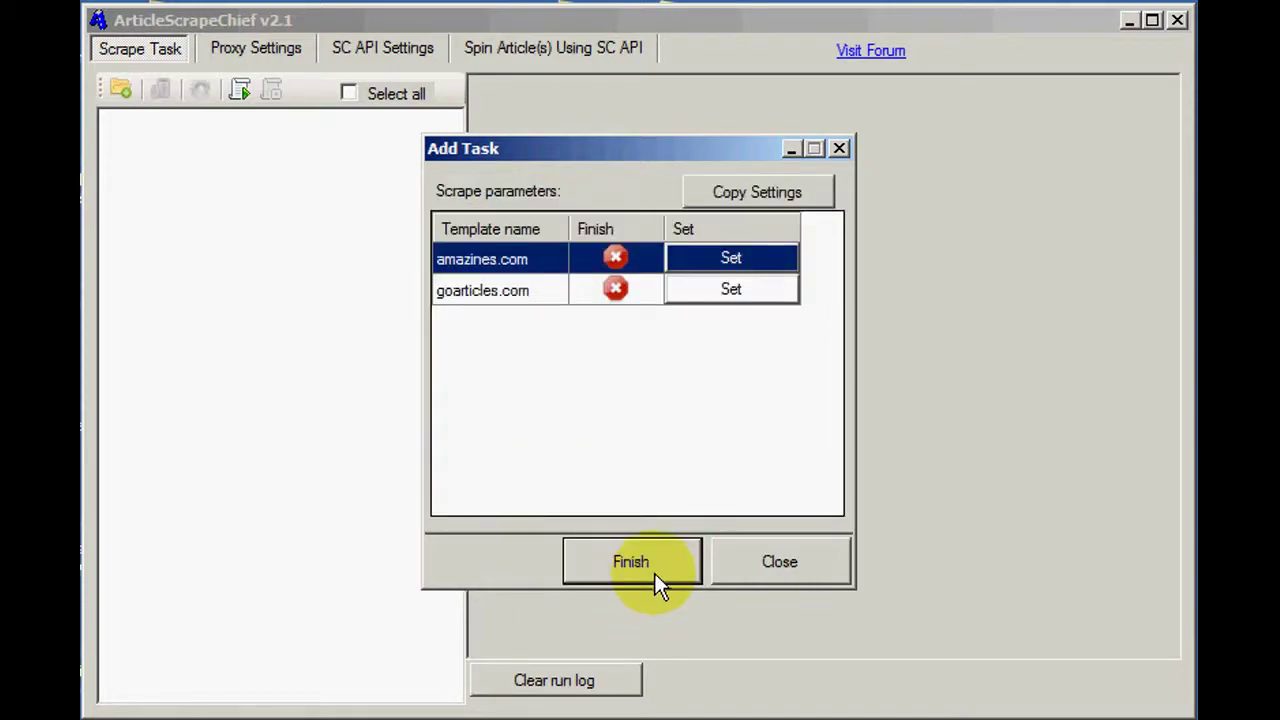
pyautogui.click(739, 265)
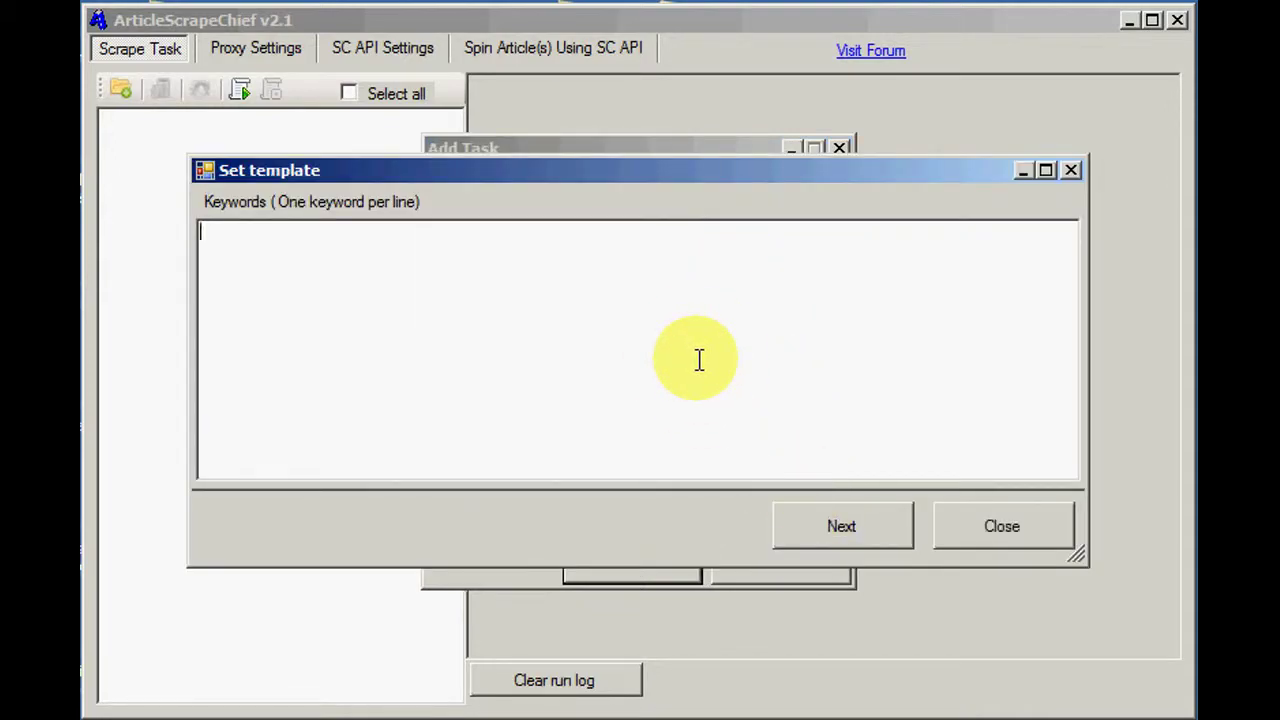
pyautogui.write('lose weight fast')
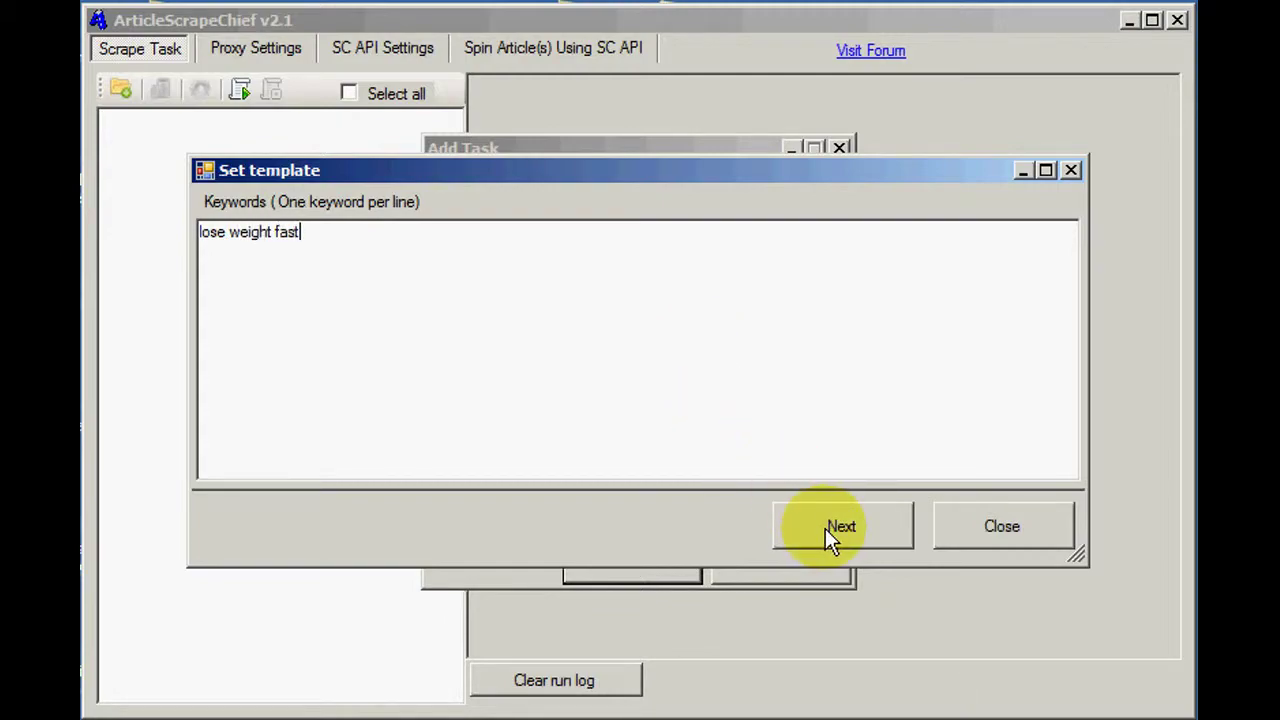
pyautogui.click(825, 528)
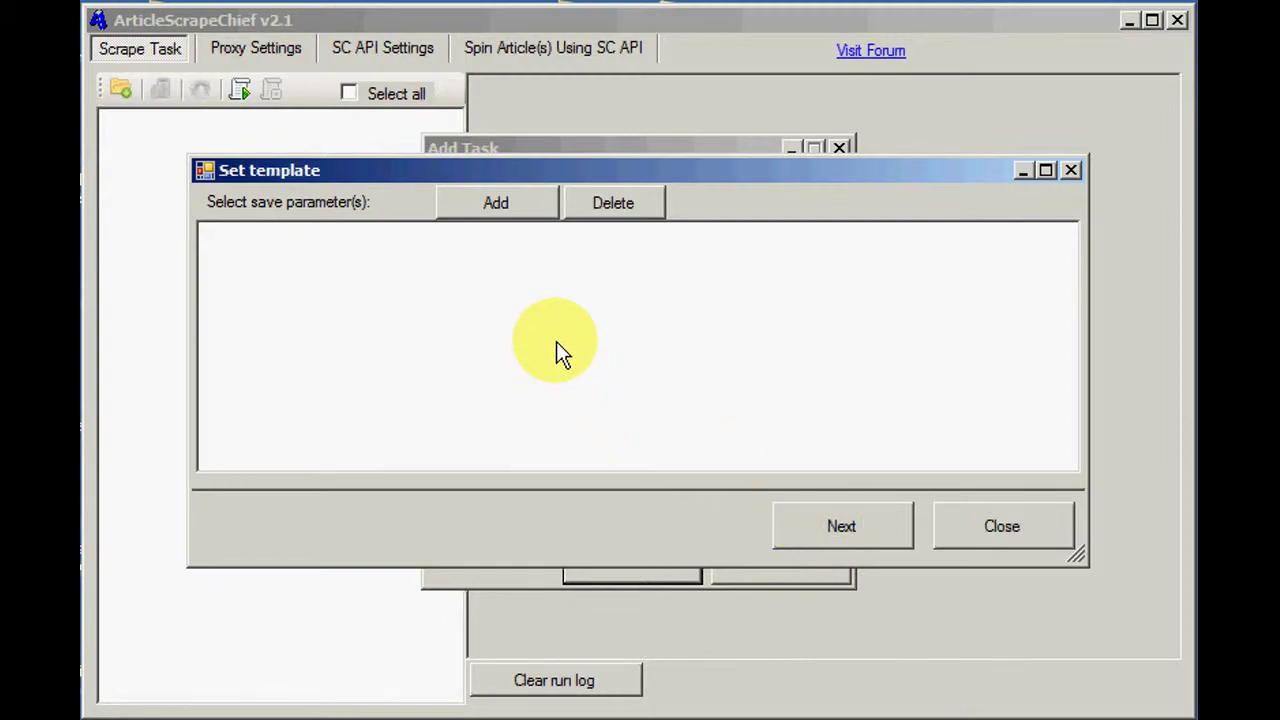
# Add Title and Content from step 2 as saved parameters.
pyautogui.click(498, 208)
pyautogui.click(434, 237)
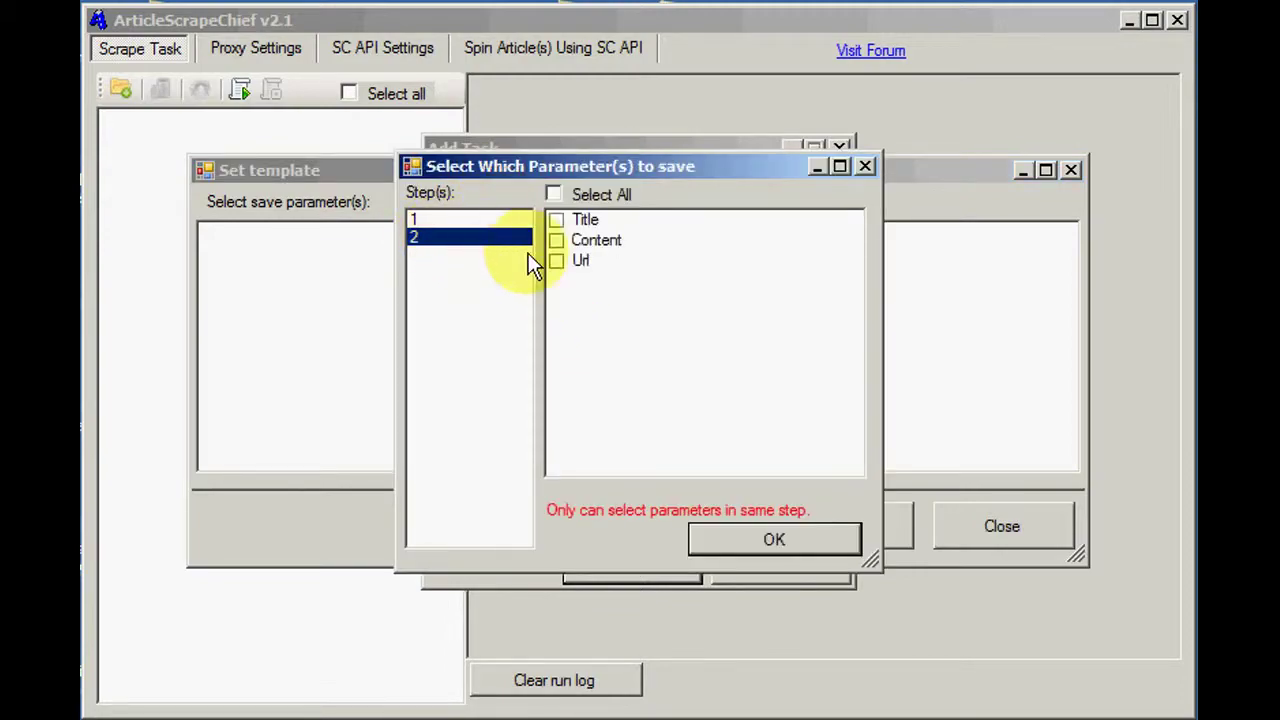
pyautogui.click(590, 222)
pyautogui.click(590, 224)
pyautogui.click(595, 240)
pyautogui.click(595, 240)
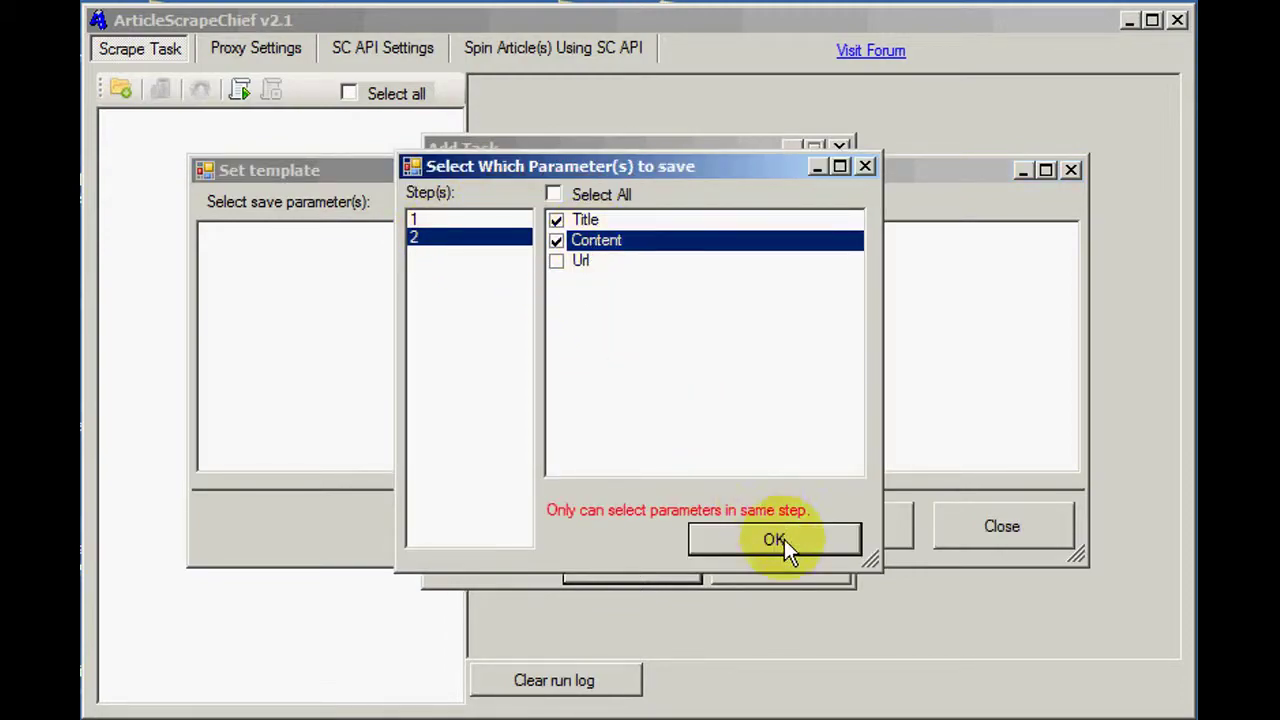
pyautogui.click(775, 540)
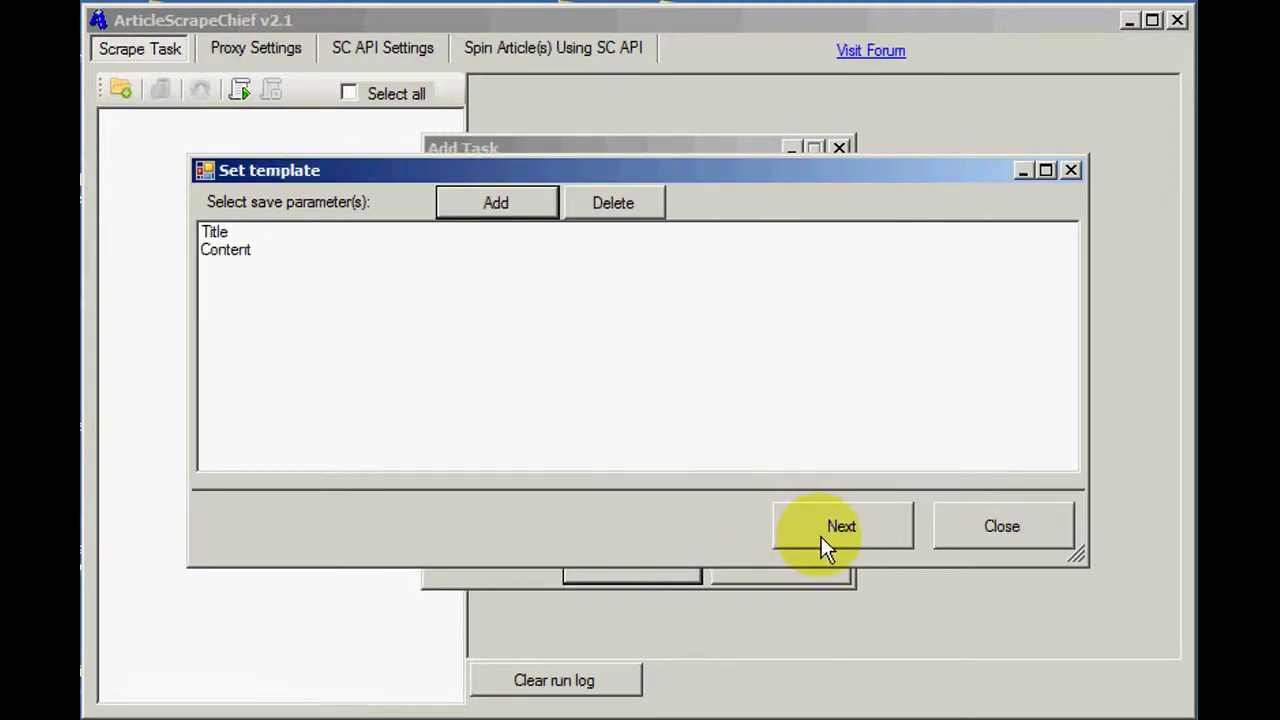
# Limit the Title and Content amounts to 5 each in the advanced settings.
pyautogui.click(822, 539)
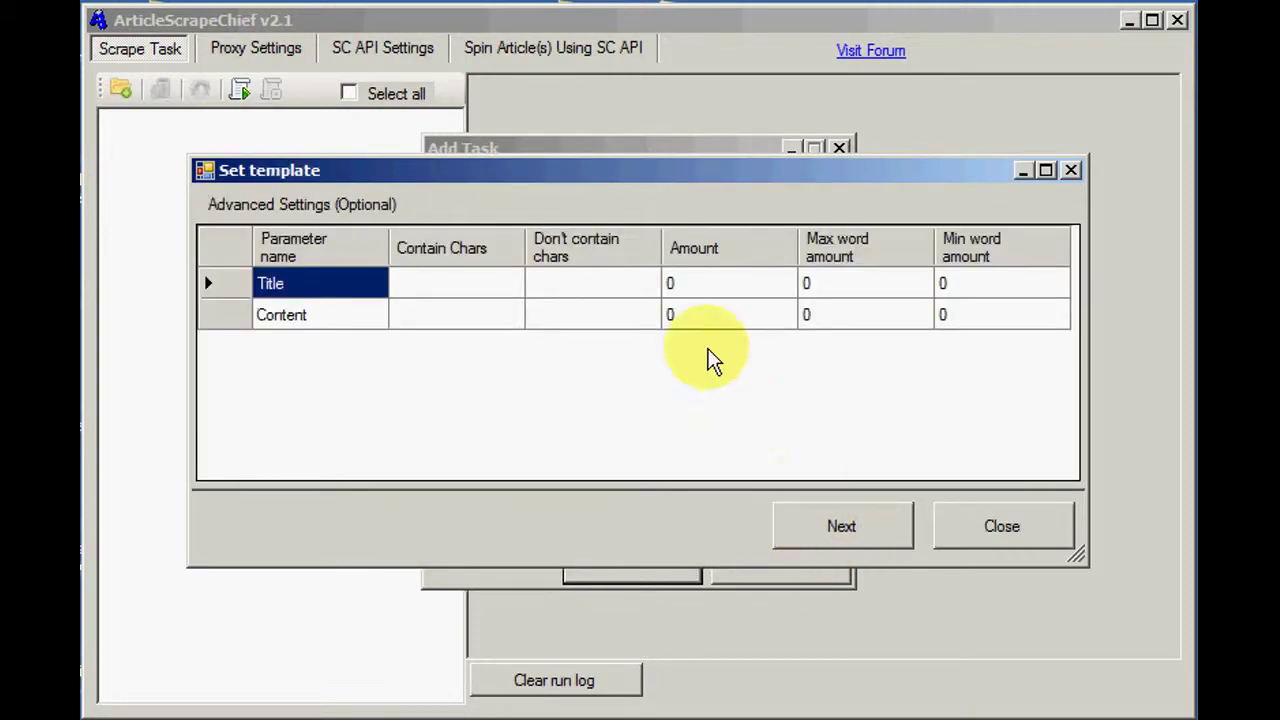
pyautogui.click(701, 283)
pyautogui.write('5')
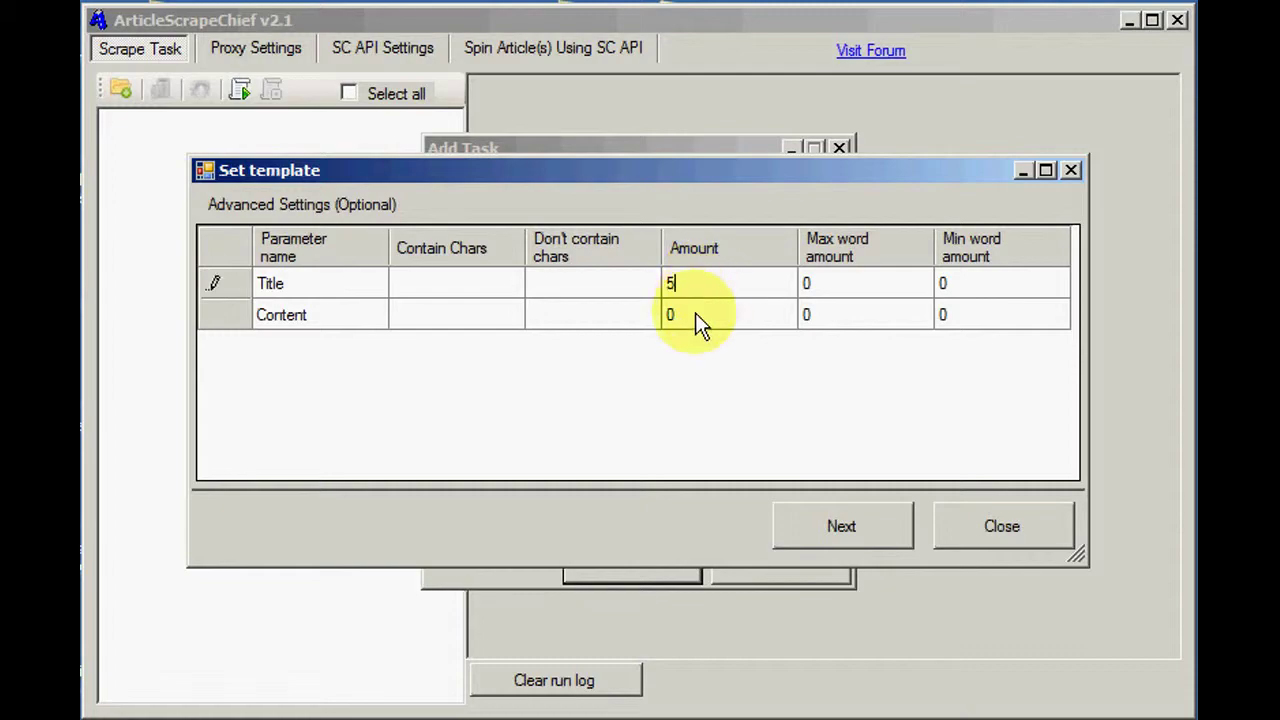
pyautogui.click(695, 313)
pyautogui.write('5')
pyautogui.click(851, 534)
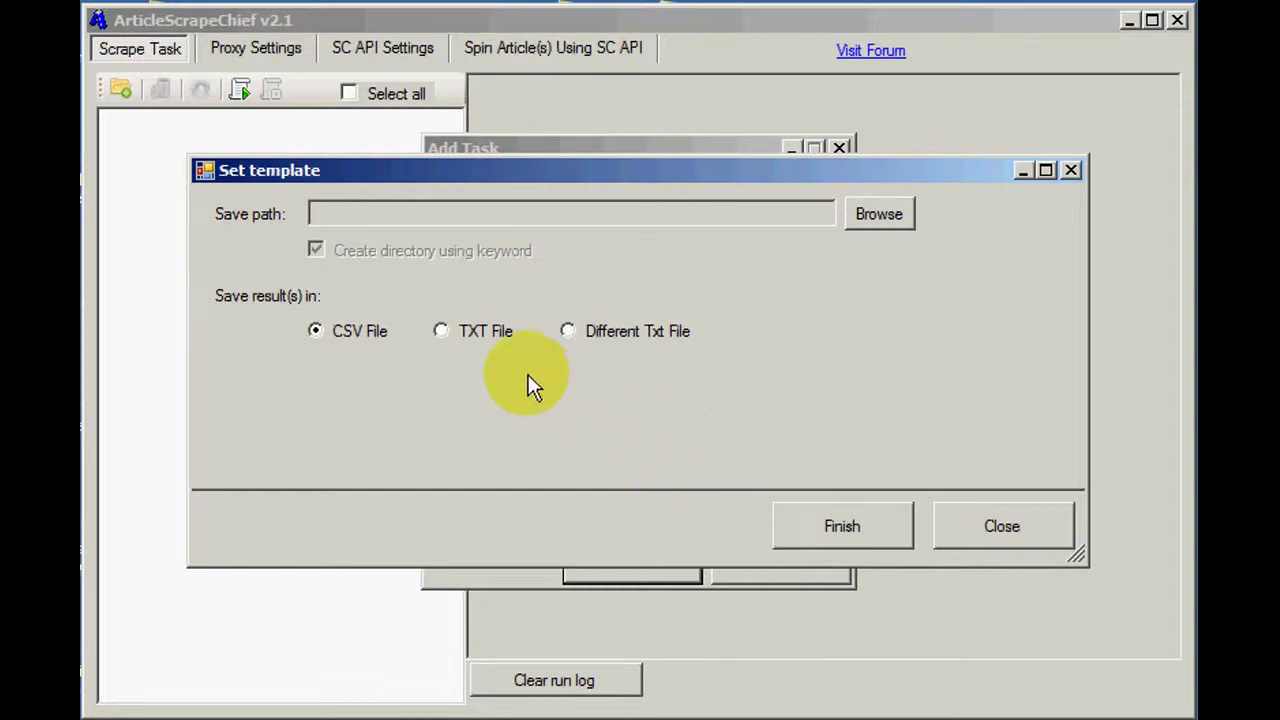
# Save each result as a separate text file in the Desktop's aaa test folder.
pyautogui.click(879, 216)
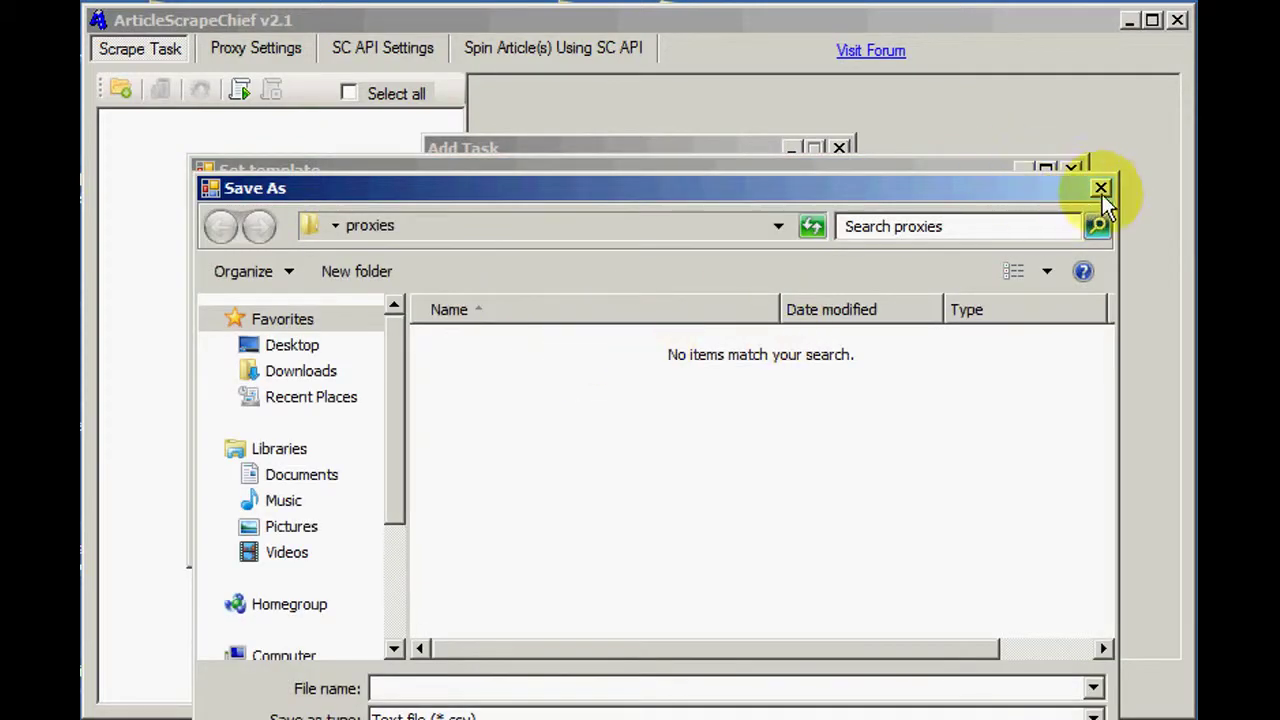
pyautogui.click(1101, 189)
pyautogui.click(590, 333)
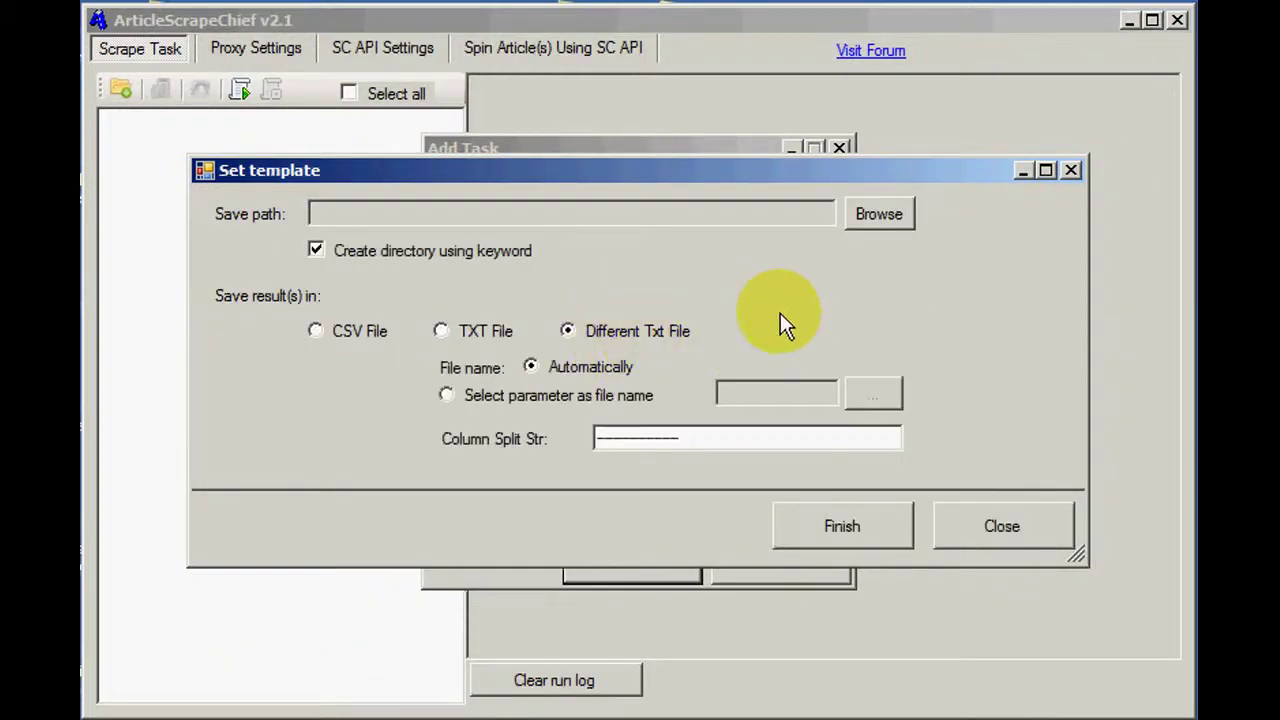
pyautogui.click(881, 216)
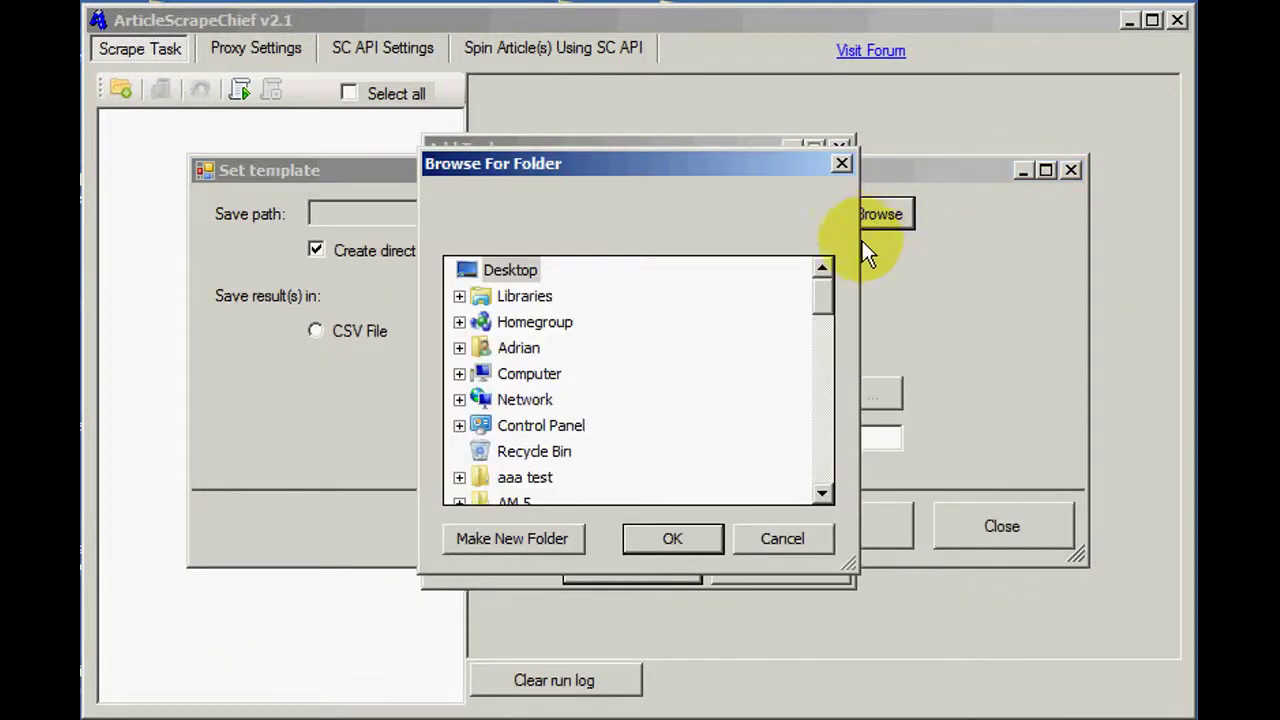
pyautogui.click(510, 477)
pyautogui.click(668, 540)
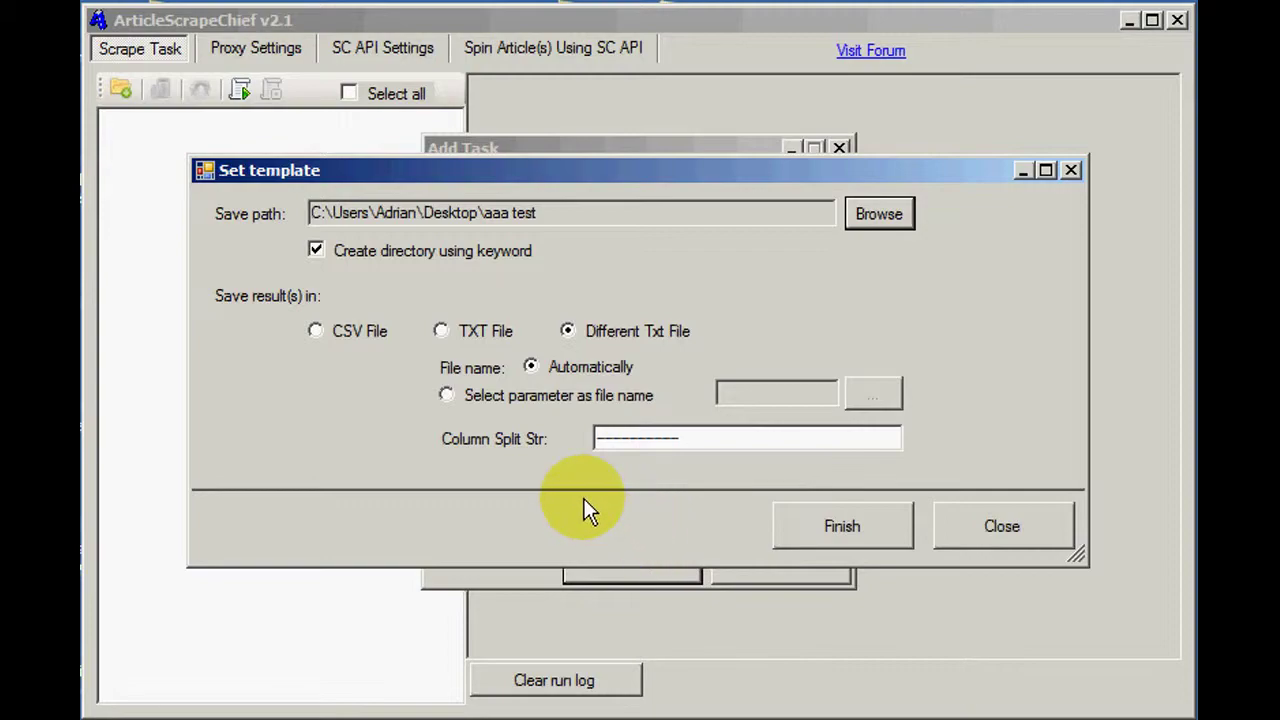
# Name the saved text files after the scraped Title and finish the amazines.com template.
pyautogui.click(446, 396)
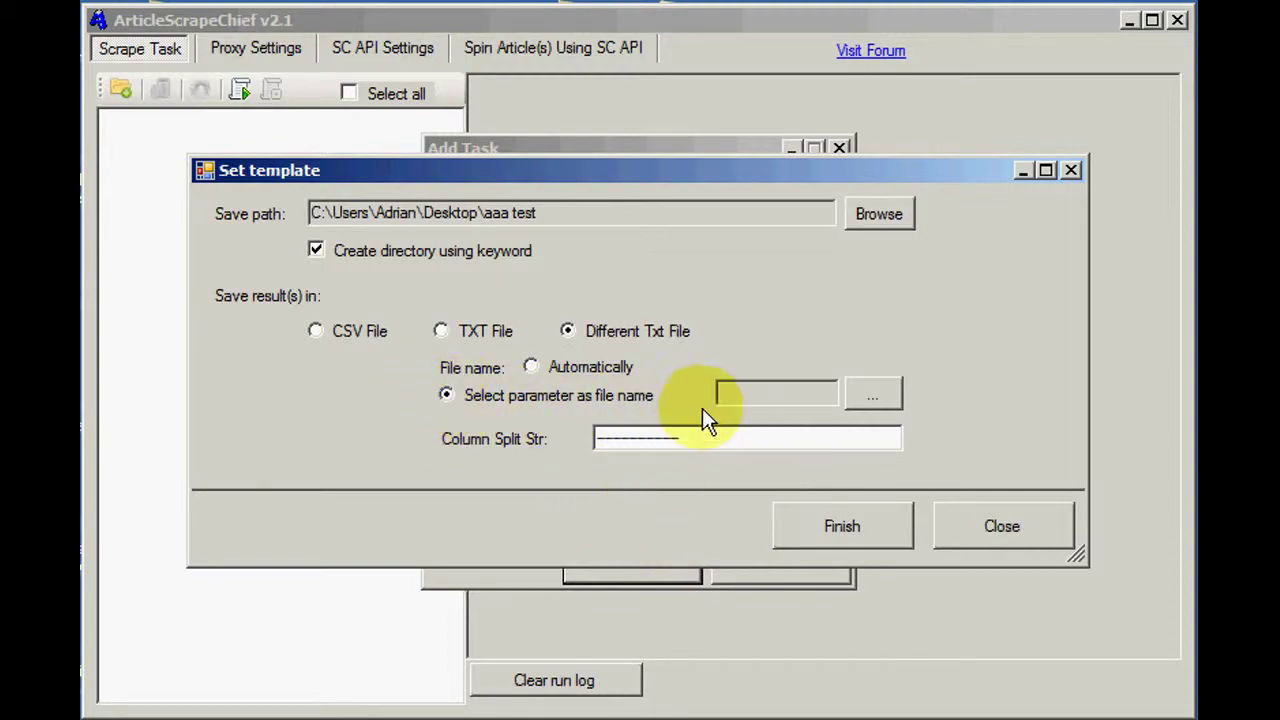
pyautogui.click(886, 396)
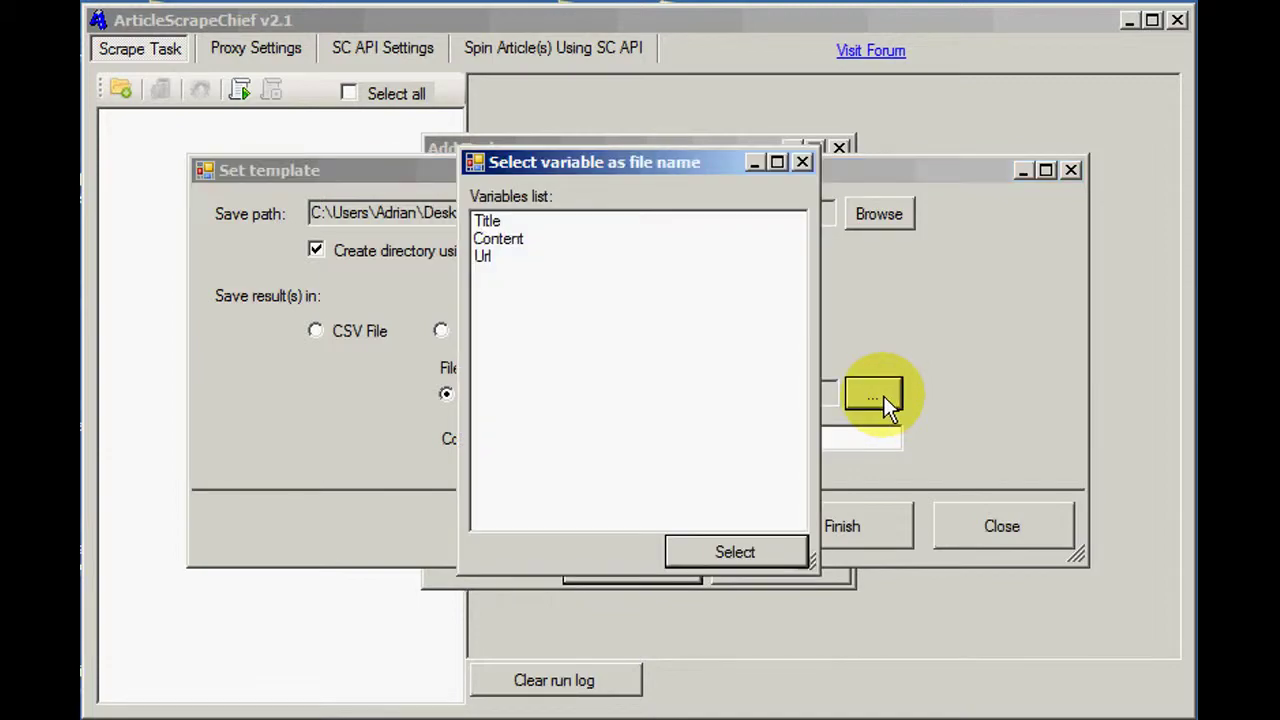
pyautogui.click(488, 222)
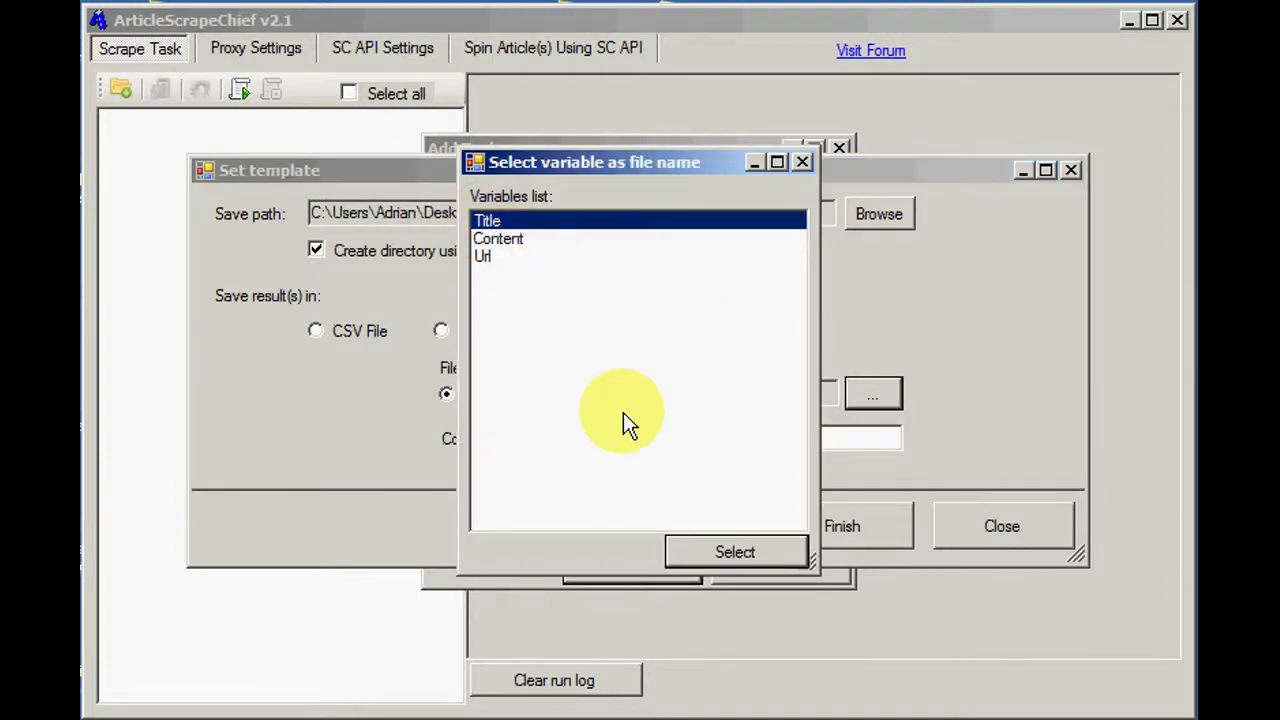
pyautogui.click(734, 551)
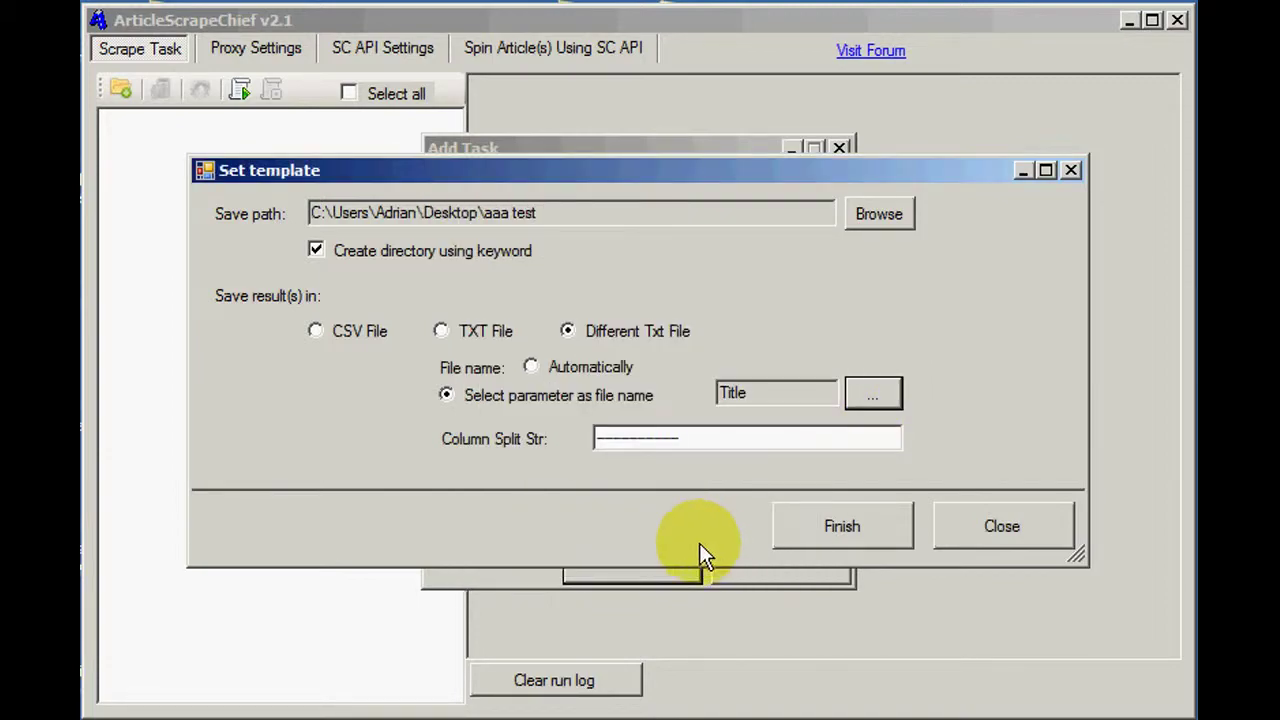
pyautogui.click(828, 530)
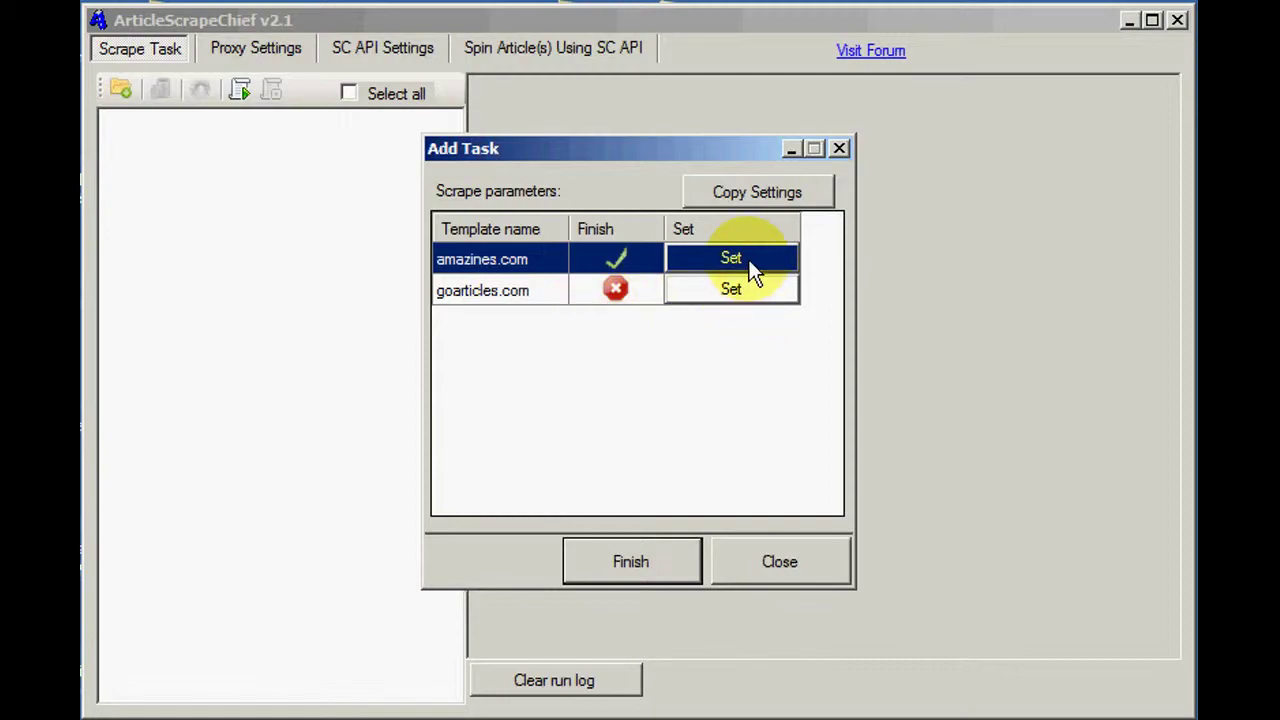
# Copy the amazines.com settings to goarticles.com and finish adding the lose weight task.
pyautogui.click(757, 192)
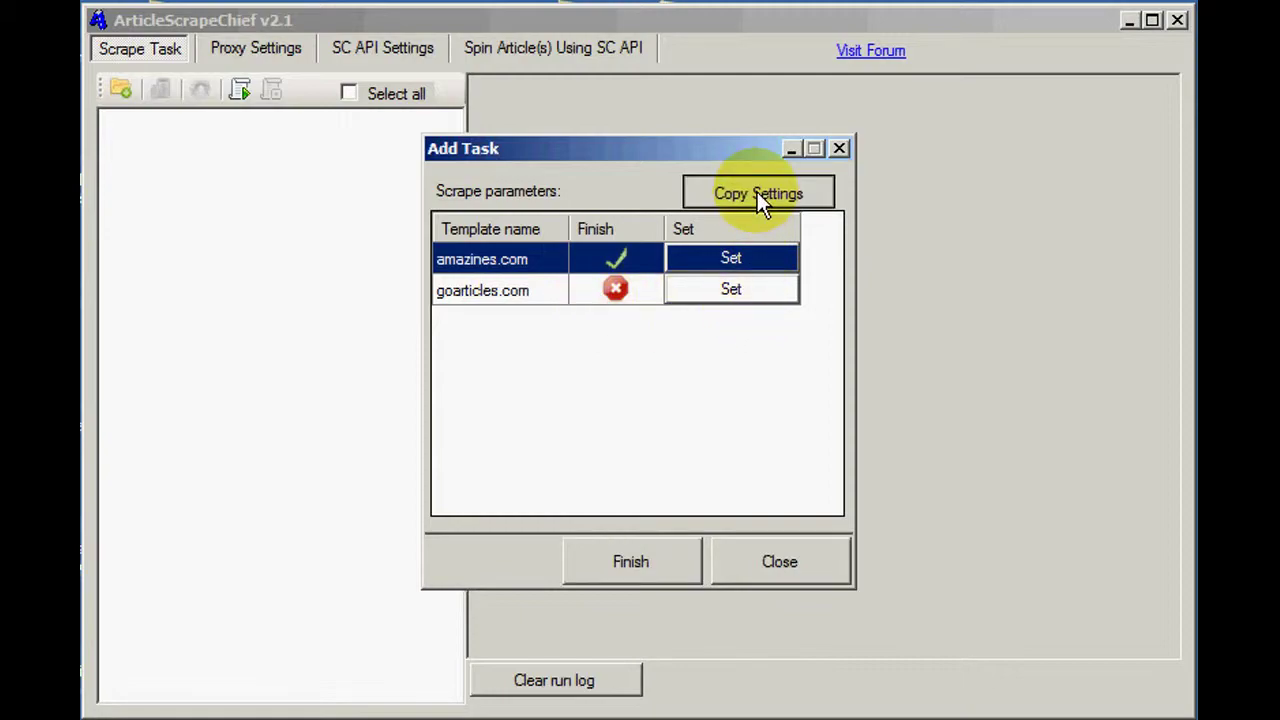
pyautogui.click(474, 159)
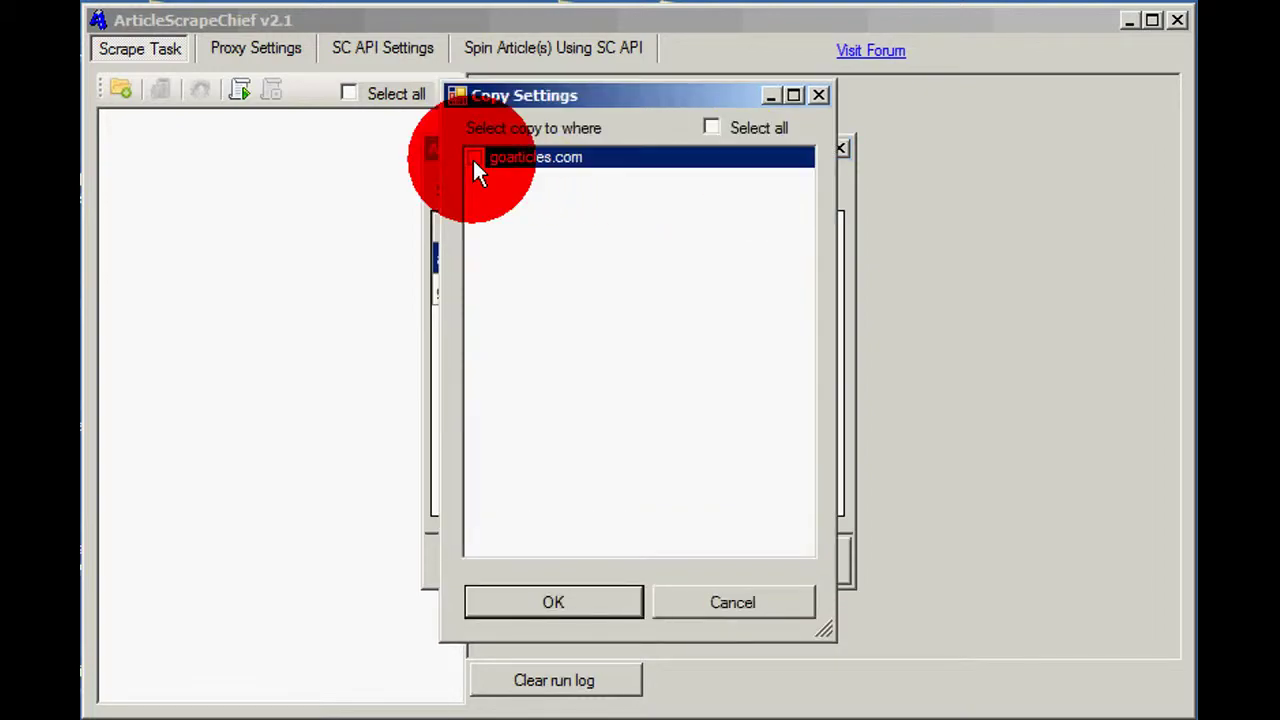
pyautogui.click(590, 604)
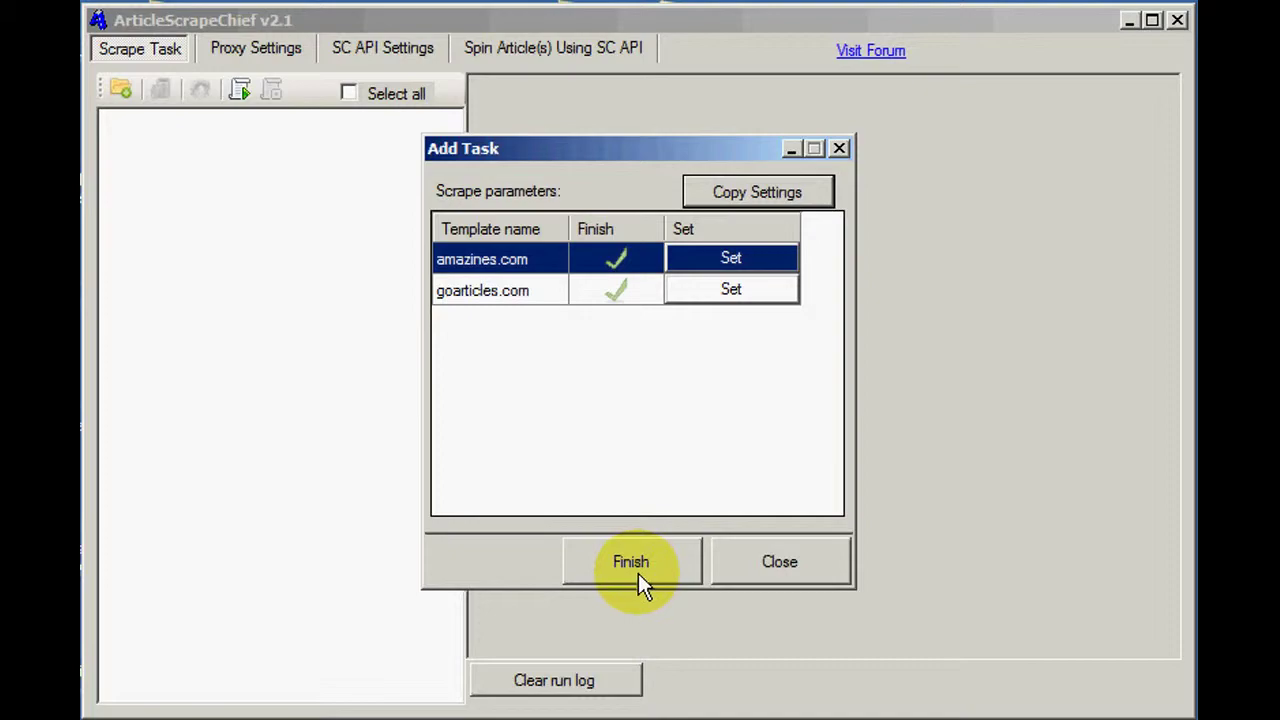
pyautogui.click(638, 576)
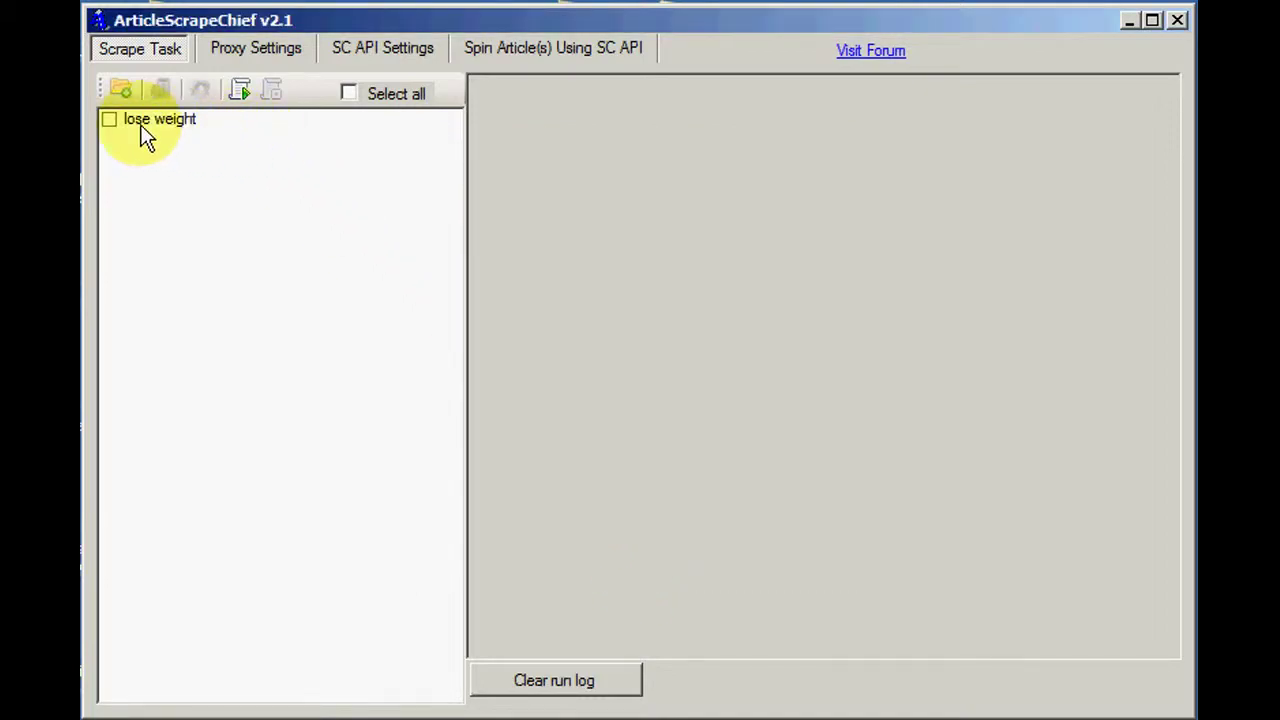
# Run the lose weight task to scrape both sites, then bring up its Settings.
pyautogui.click(147, 120)
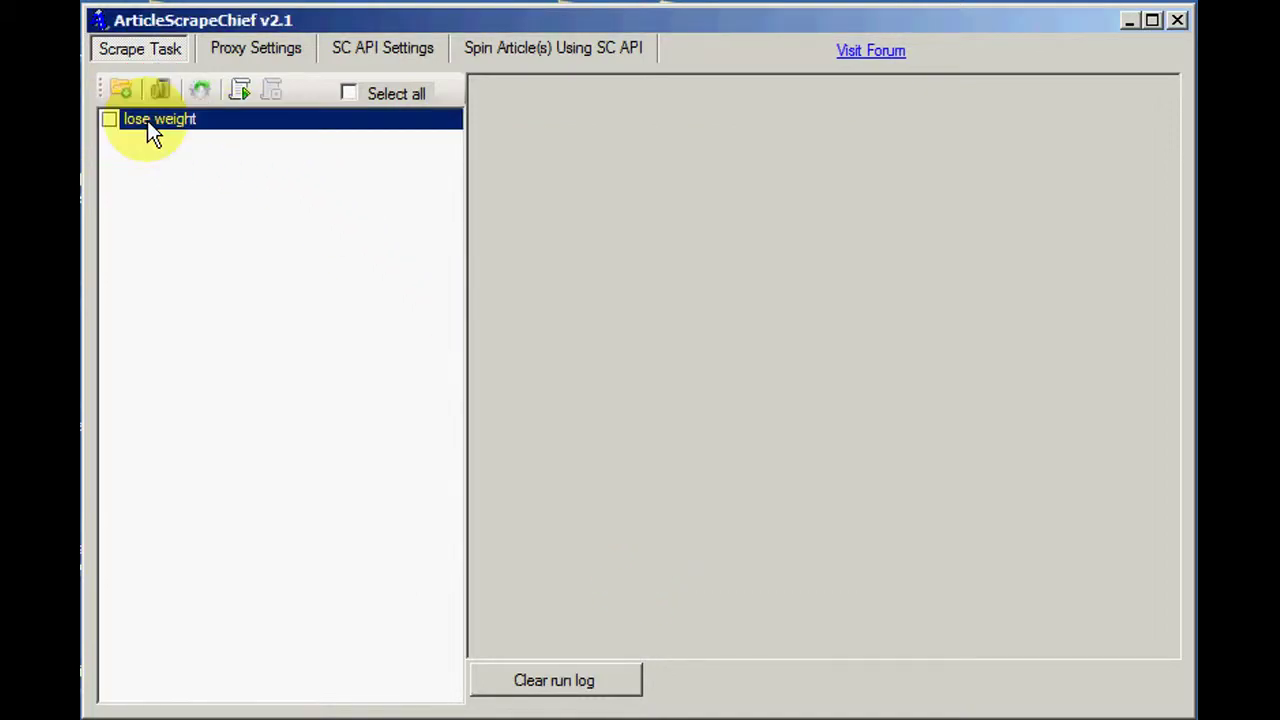
pyautogui.click(247, 91)
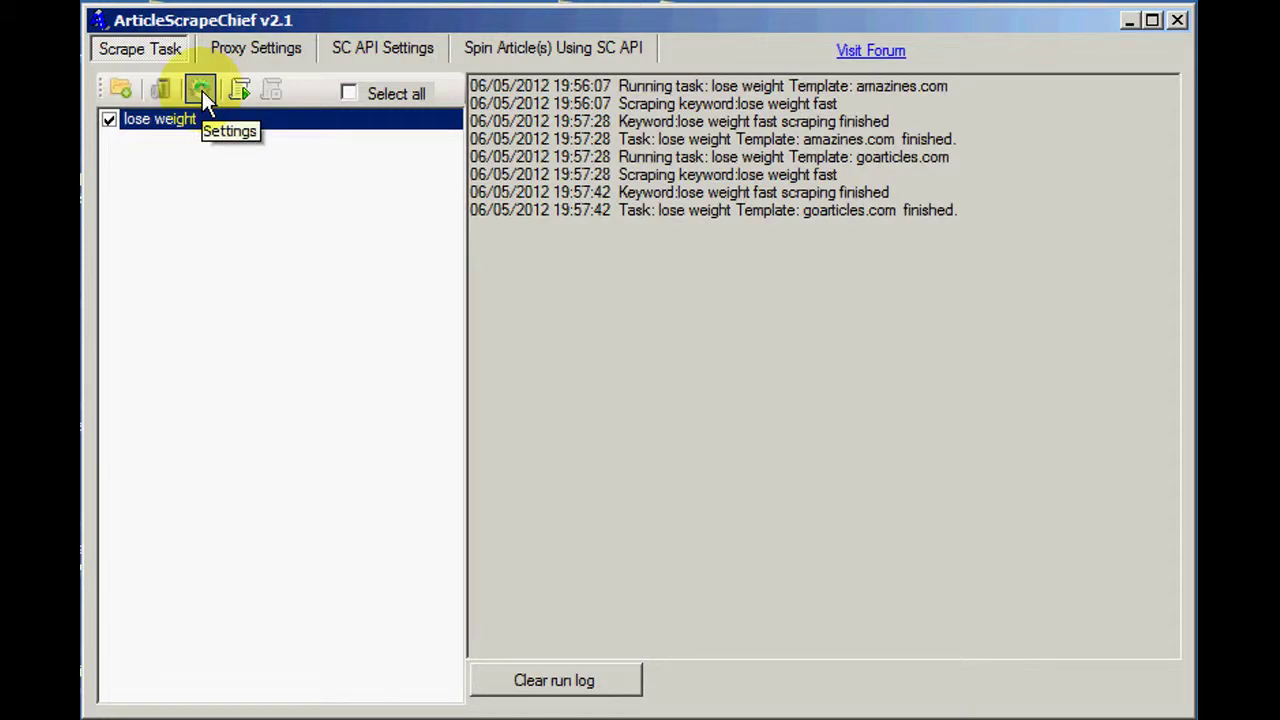
pyautogui.click(202, 91)
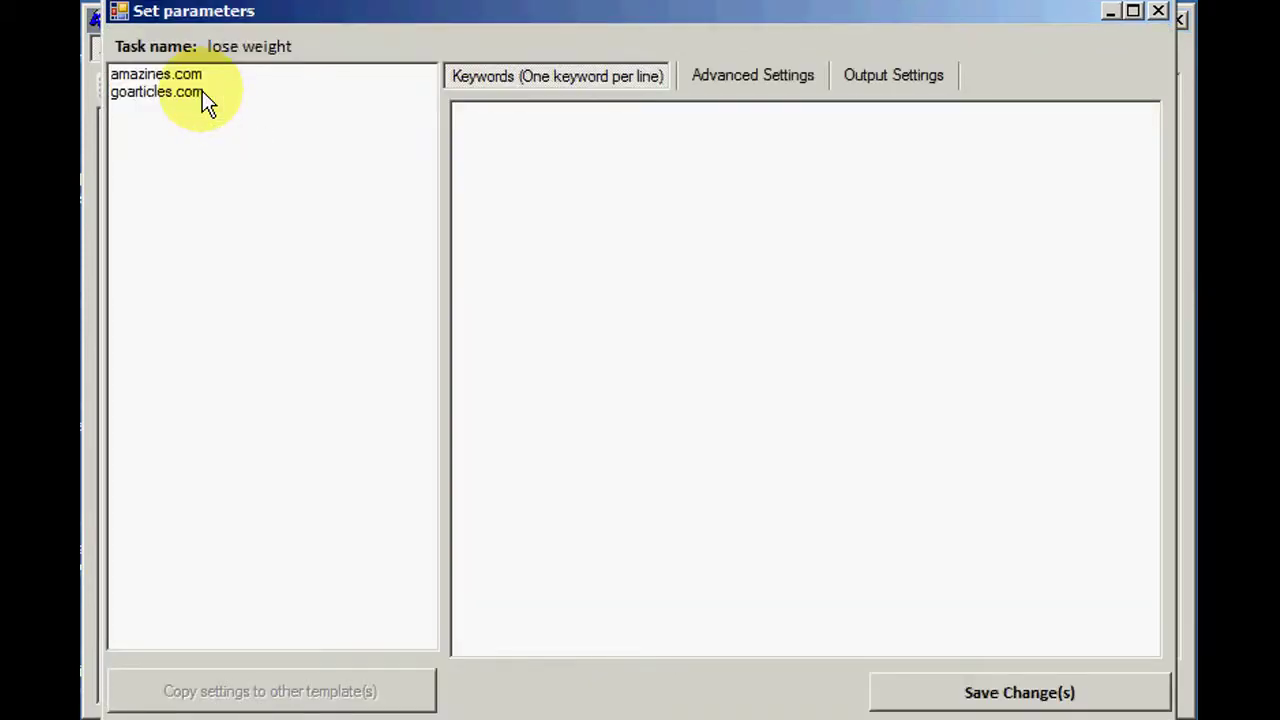
# Review the Advanced and Output settings, close the parameters, and bring up the aaa test folder.
pyautogui.click(753, 80)
pyautogui.click(903, 82)
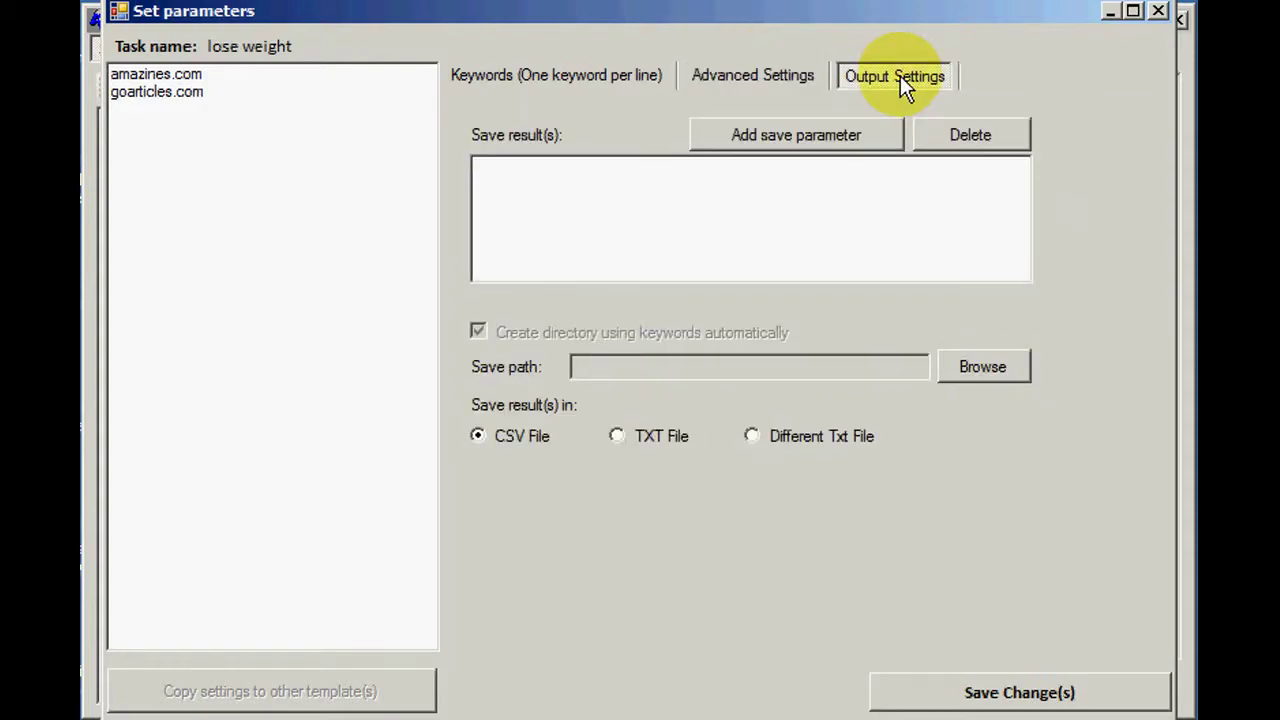
pyautogui.click(1156, 12)
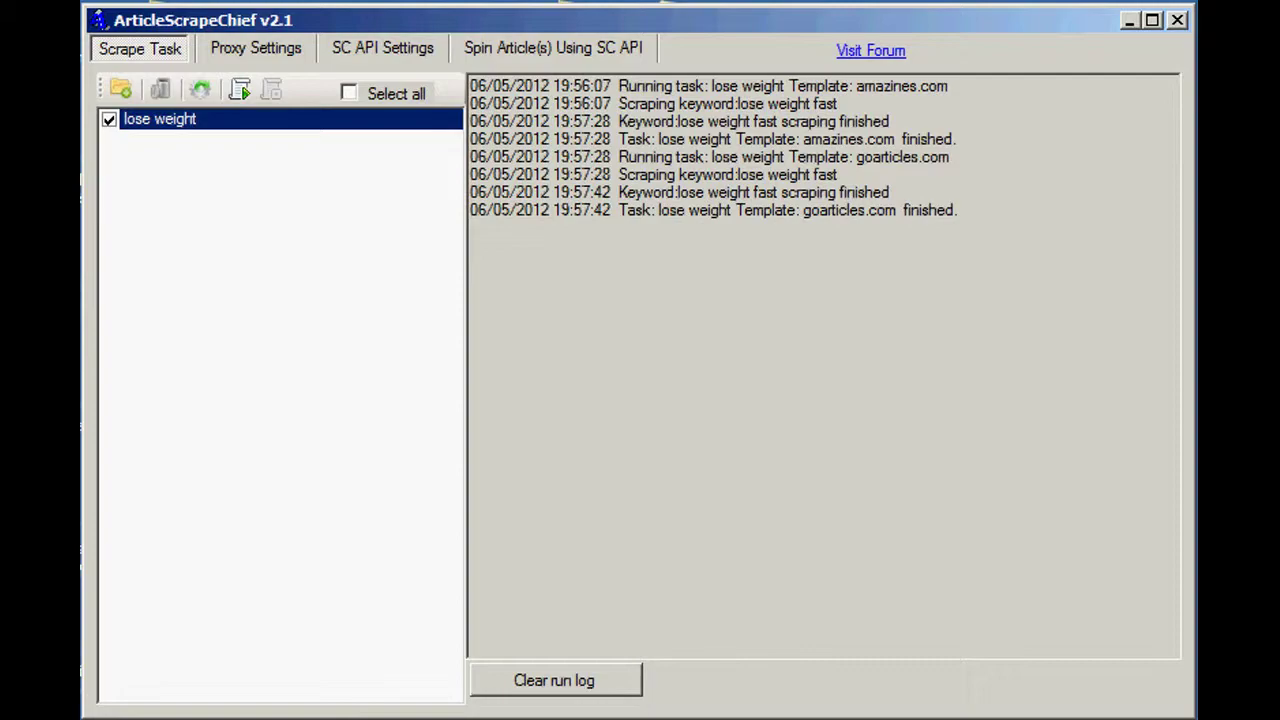
pyautogui.click(830, 719)
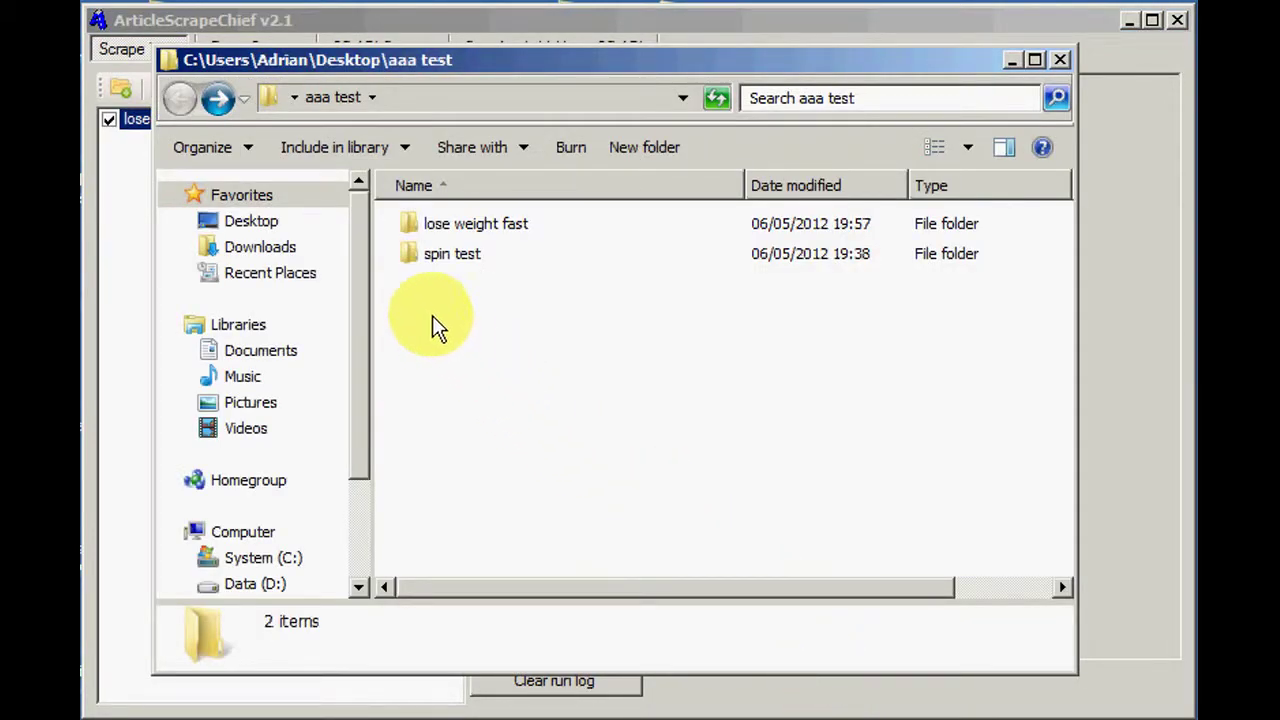
pyautogui.doubleClick(413, 223)
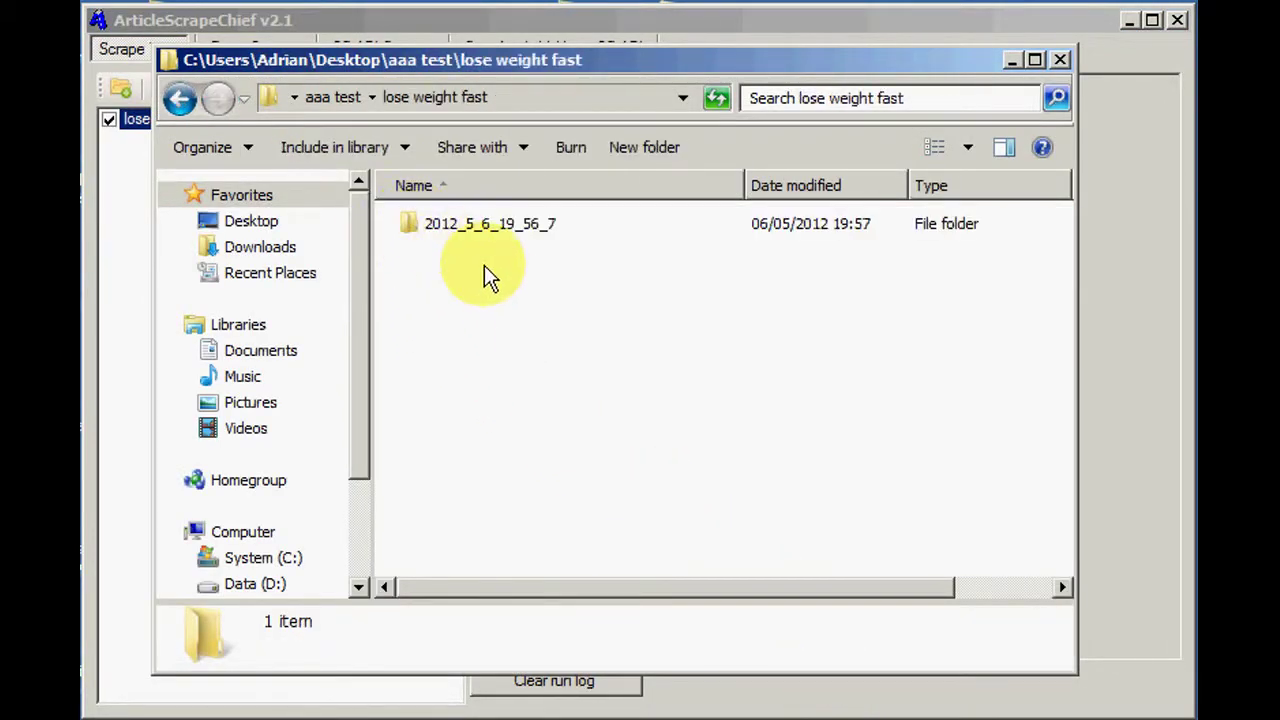
pyautogui.doubleClick(407, 224)
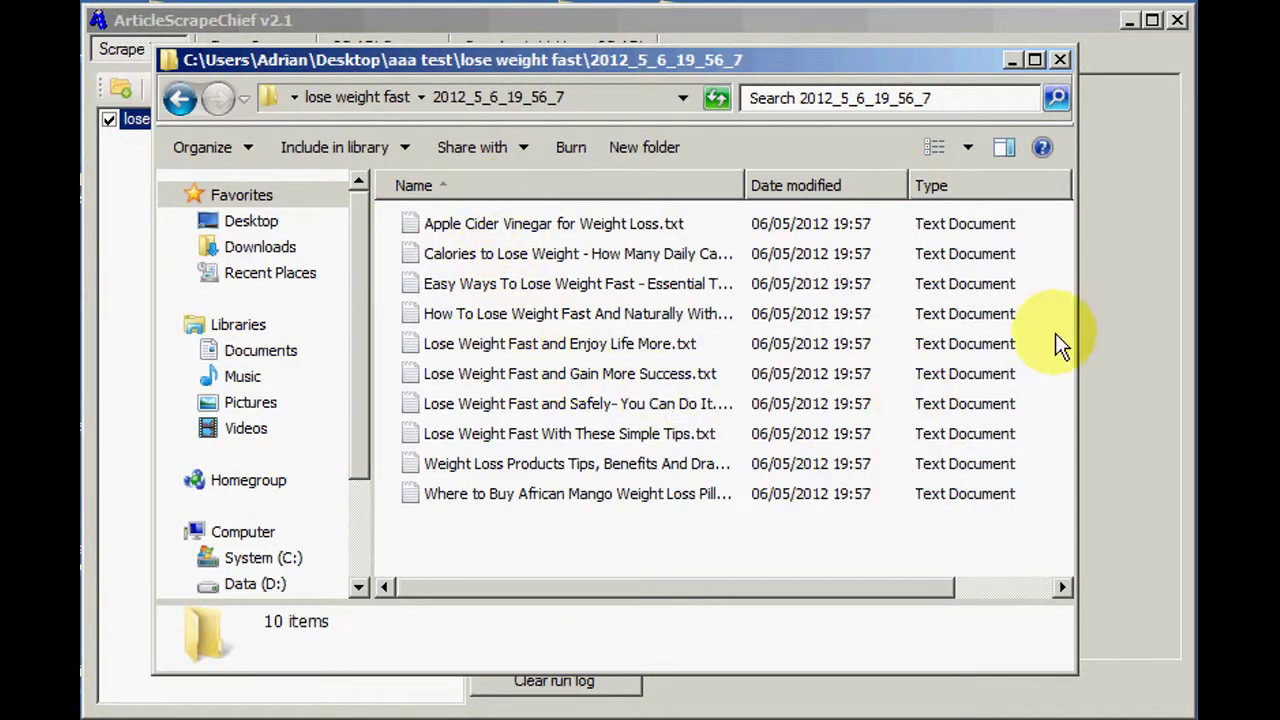
pyautogui.doubleClick(410, 343)
pyautogui.moveTo(765, 378); pyautogui.dragTo(807, 215)
pyautogui.moveTo(975, 320)
pyautogui.mouseDown()
pyautogui.moveTo(971, 551)
pyautogui.moveTo(968, 318)
pyautogui.mouseUp()
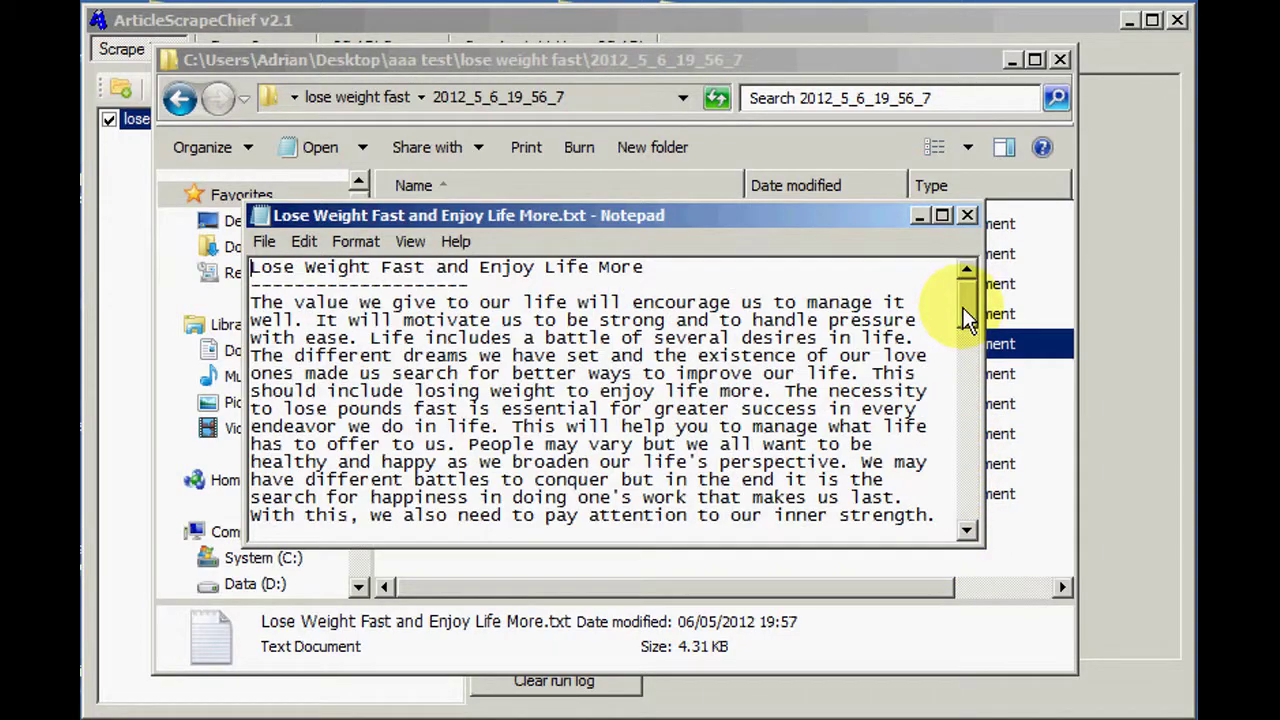
pyautogui.click(967, 215)
pyautogui.click(1011, 62)
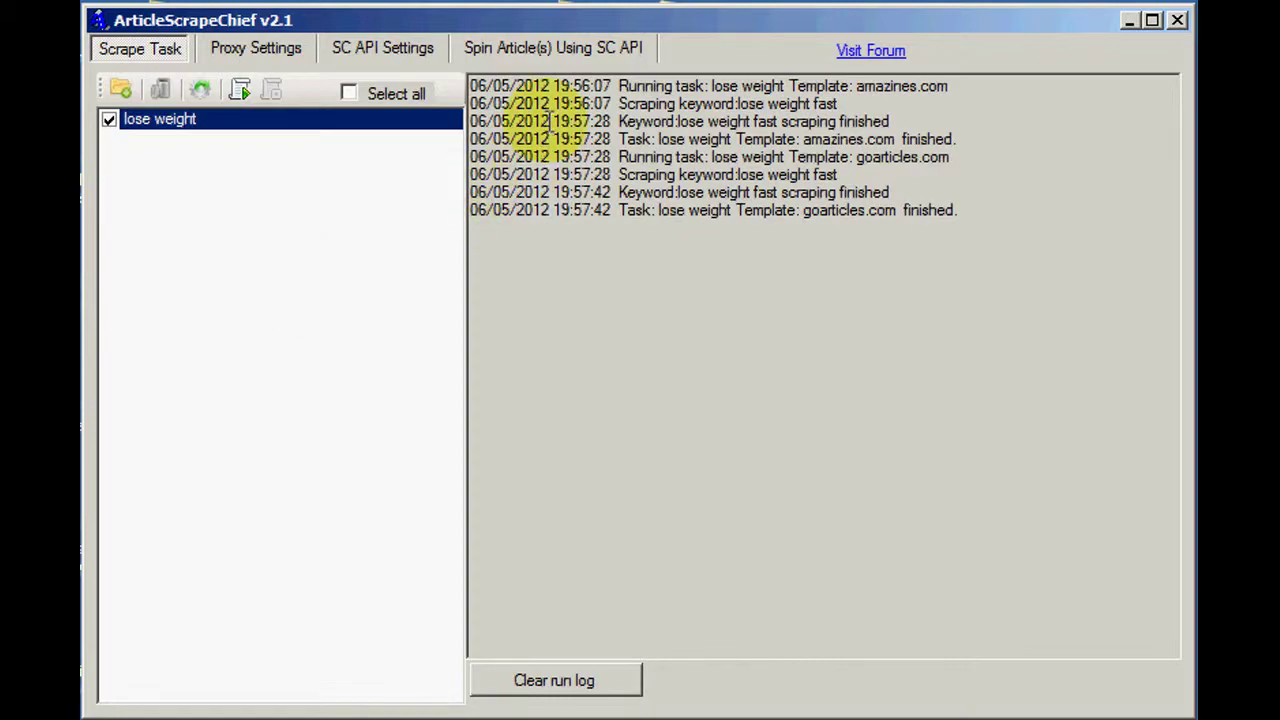
# Use the lose weight fast\2012_5_6_19_56_7 folder as the SC API spin source directory.
pyautogui.click(575, 51)
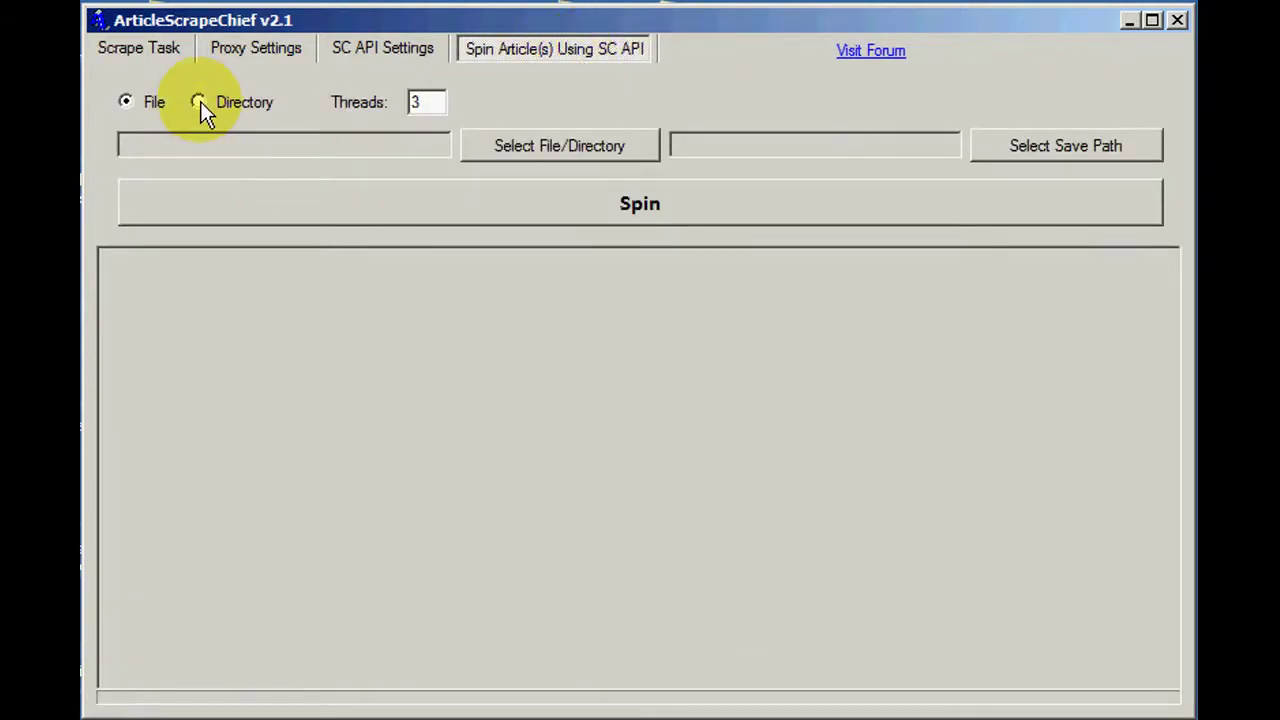
pyautogui.click(506, 141)
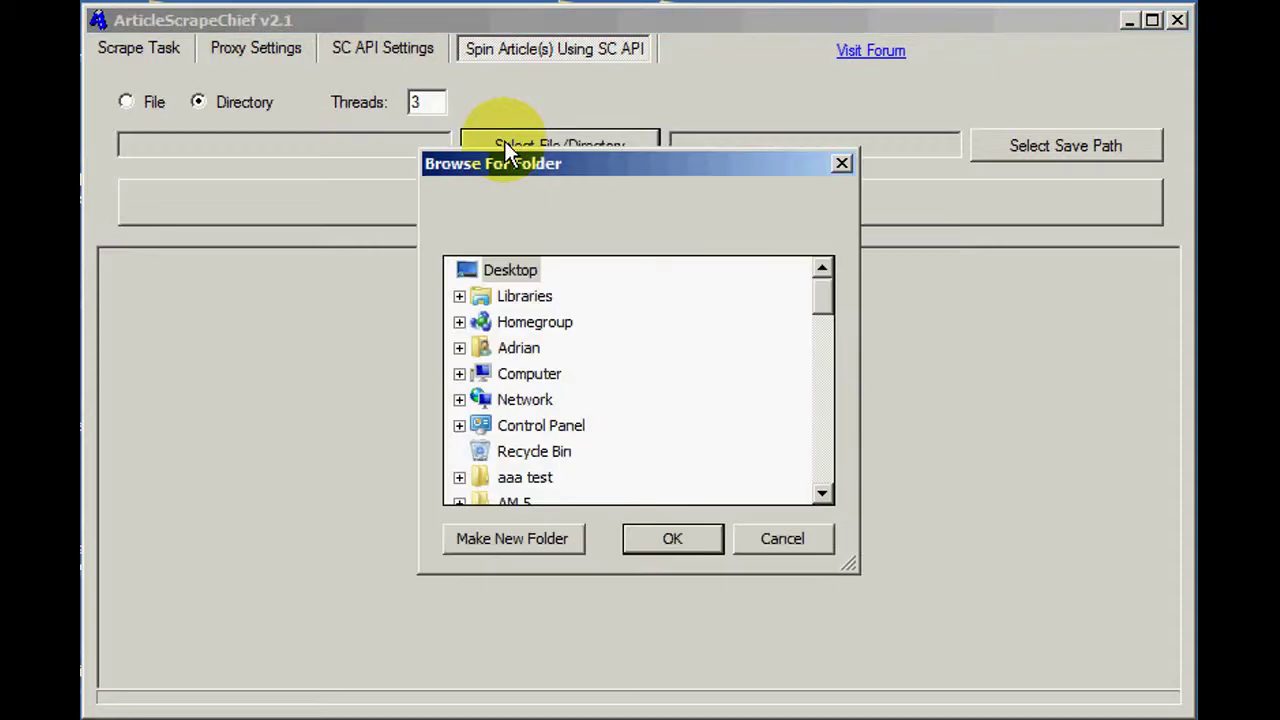
pyautogui.click(459, 477)
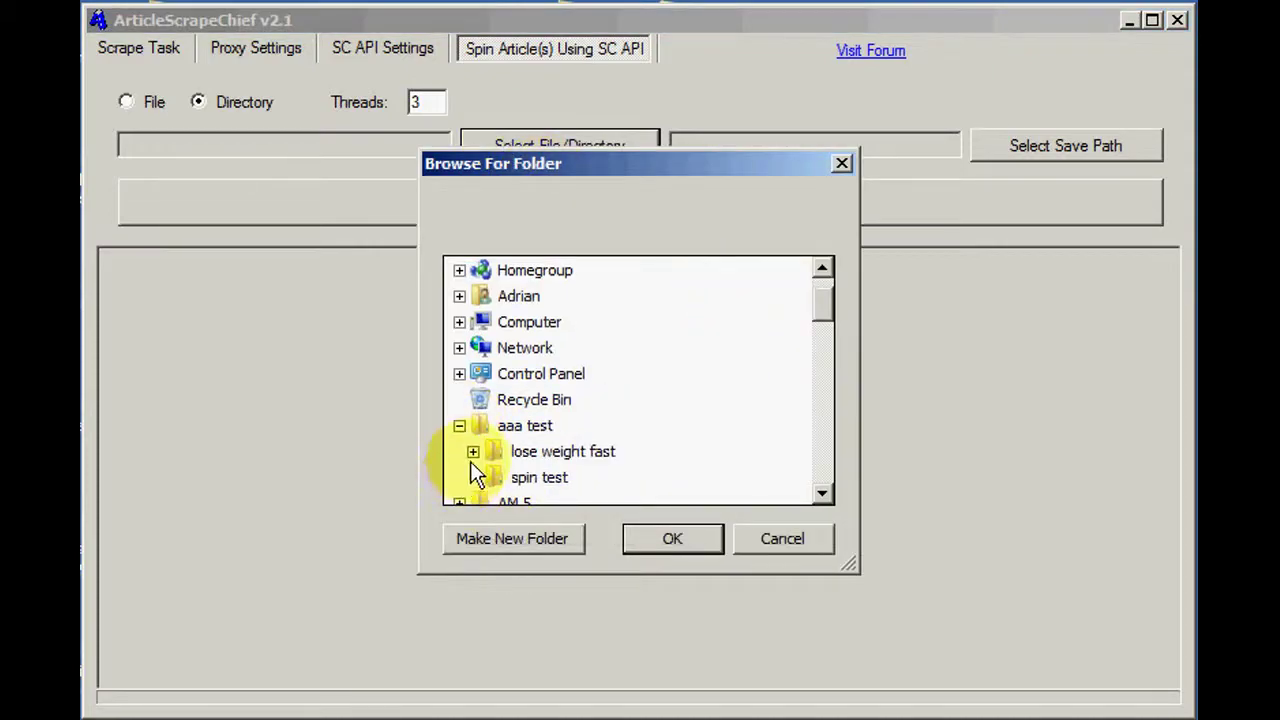
pyautogui.click(473, 451)
pyautogui.click(476, 451)
pyautogui.click(473, 451)
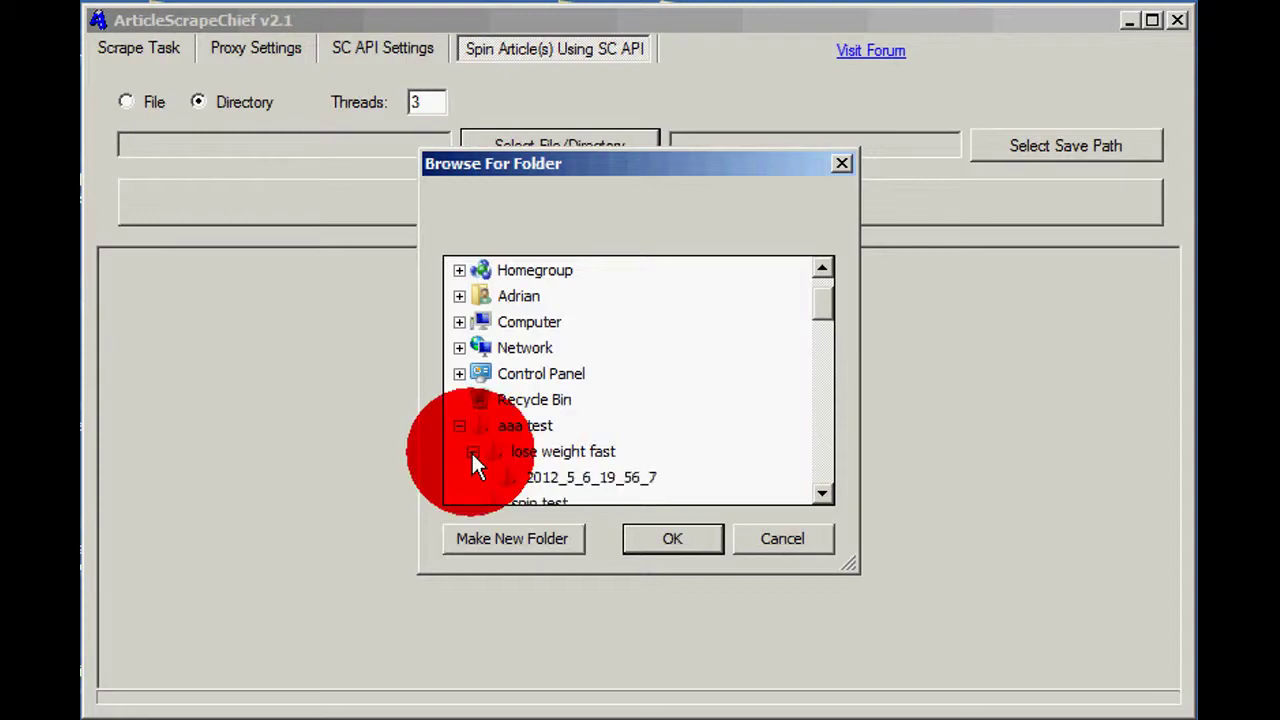
pyautogui.click(525, 452)
pyautogui.click(555, 479)
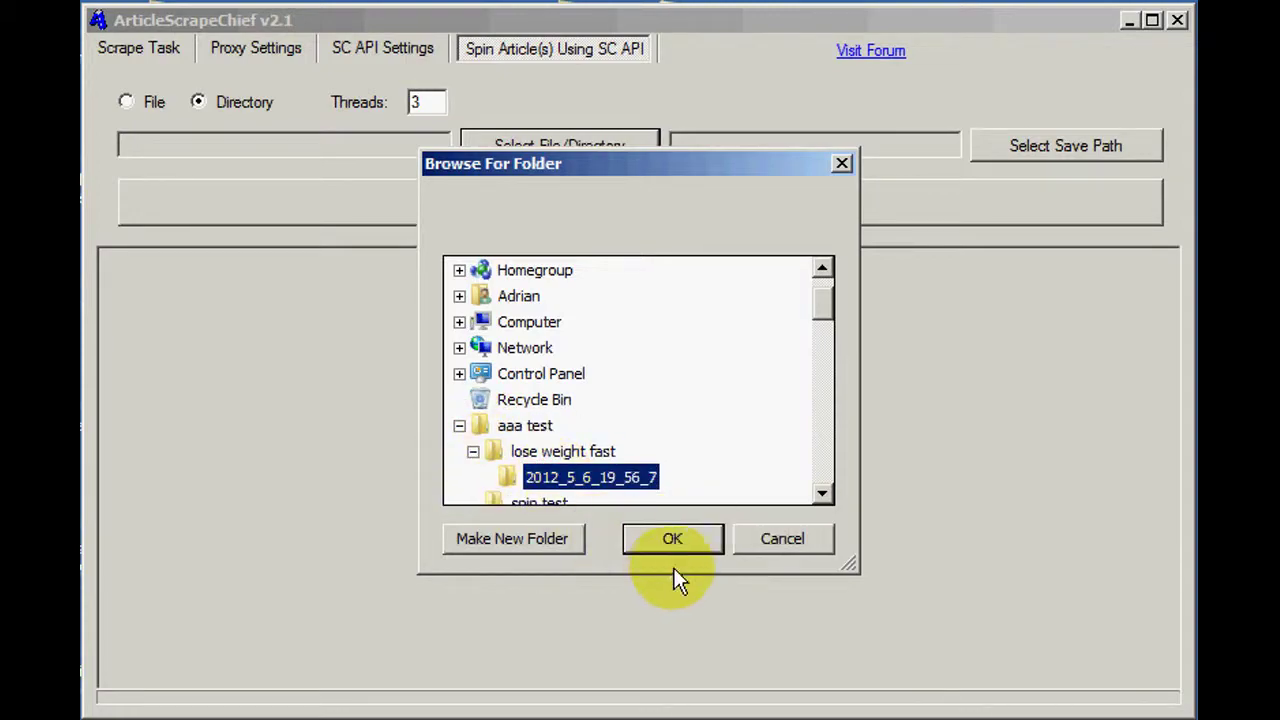
pyautogui.click(680, 539)
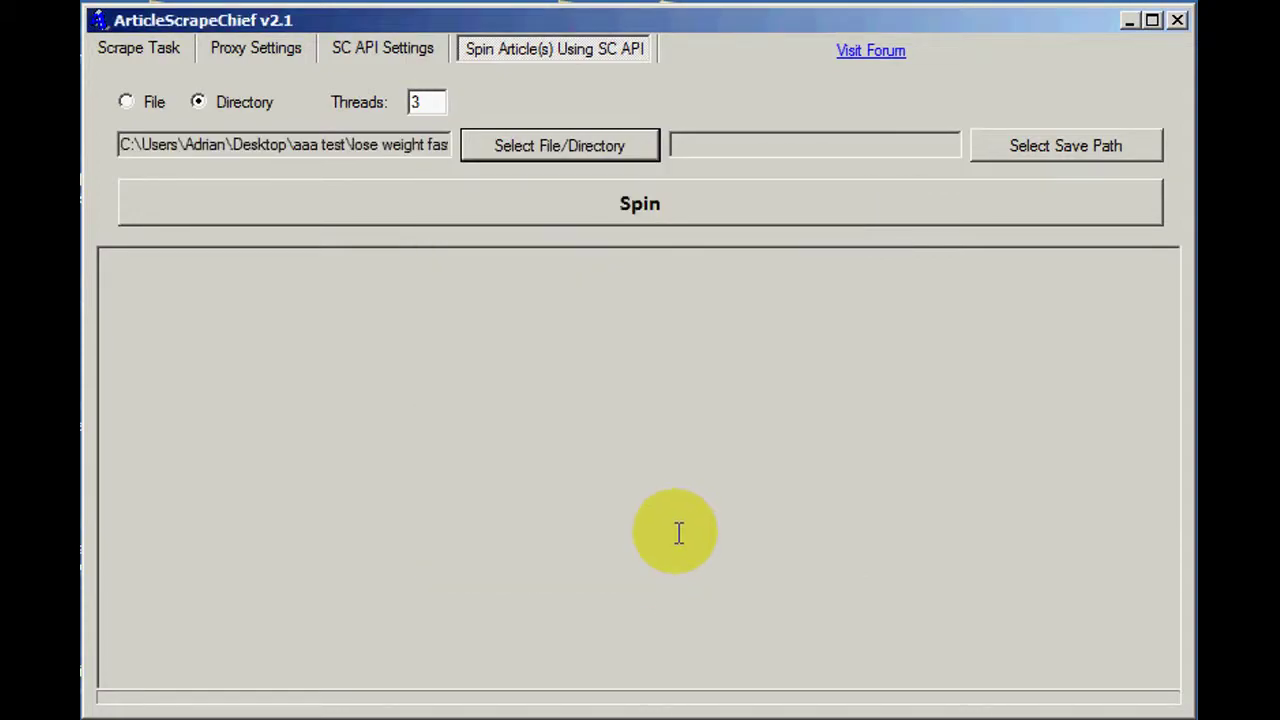
# Set aaa test\spin test as the save path for spun articles.
pyautogui.click(1033, 145)
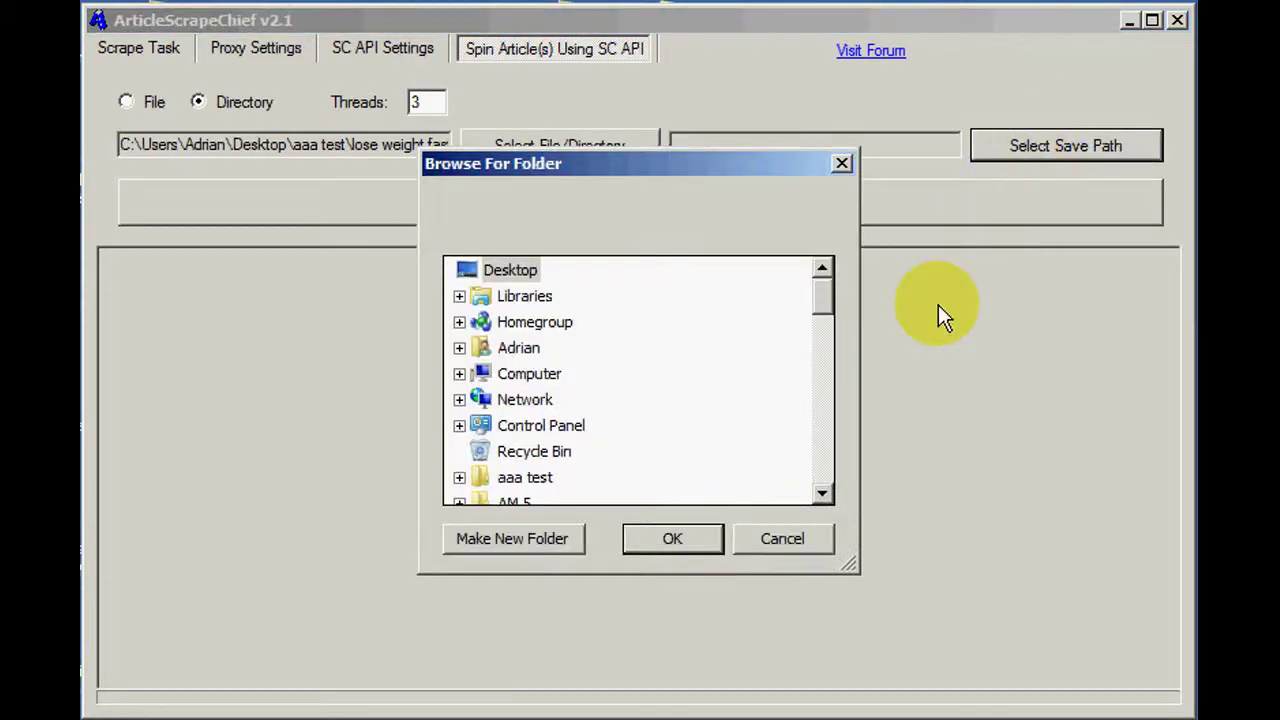
pyautogui.scroll(-1, 823, 303)
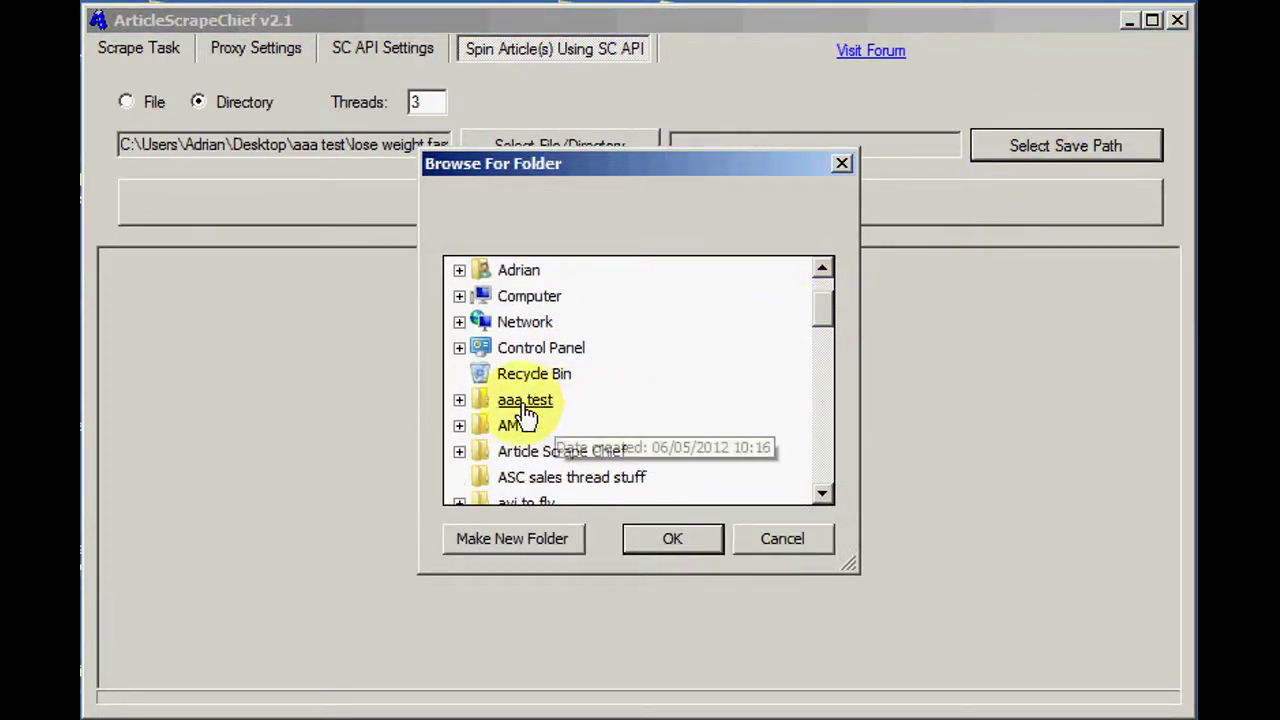
pyautogui.click(460, 400)
pyautogui.click(505, 452)
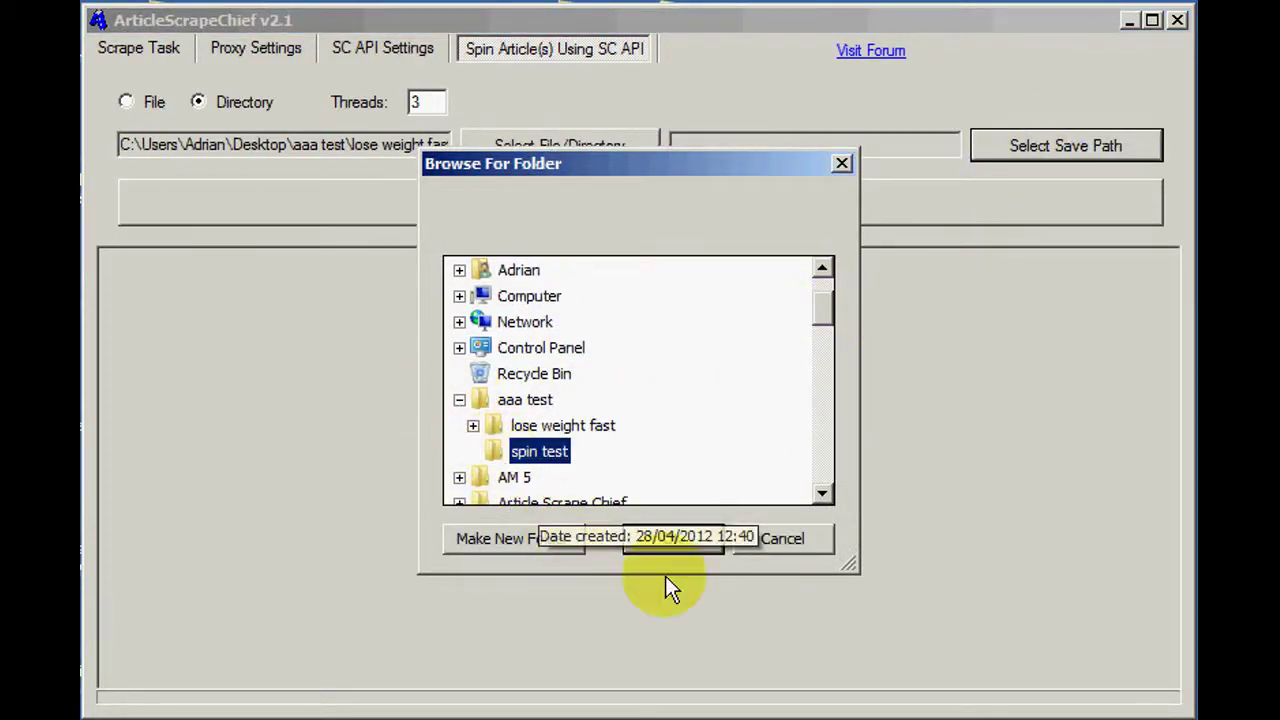
pyautogui.click(678, 540)
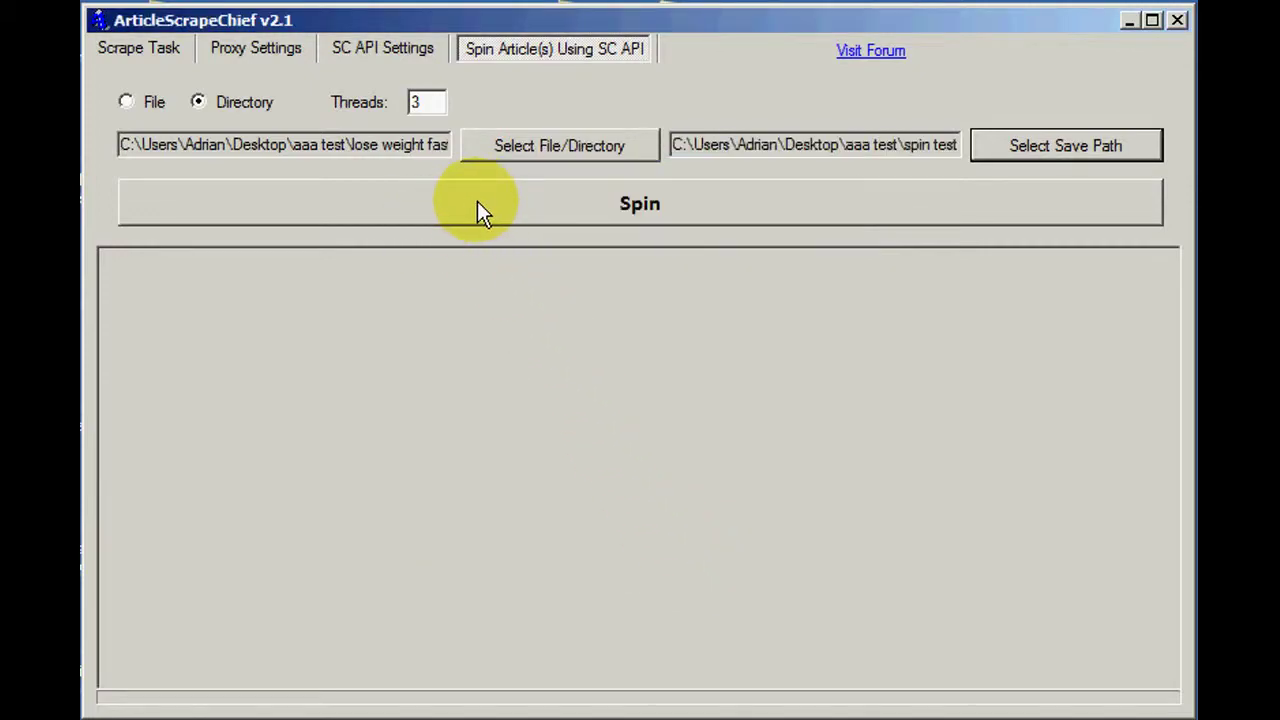
# Set Threads to 5 and spin all 10 scraped articles until the log shows Finished.
pyautogui.click(430, 100)
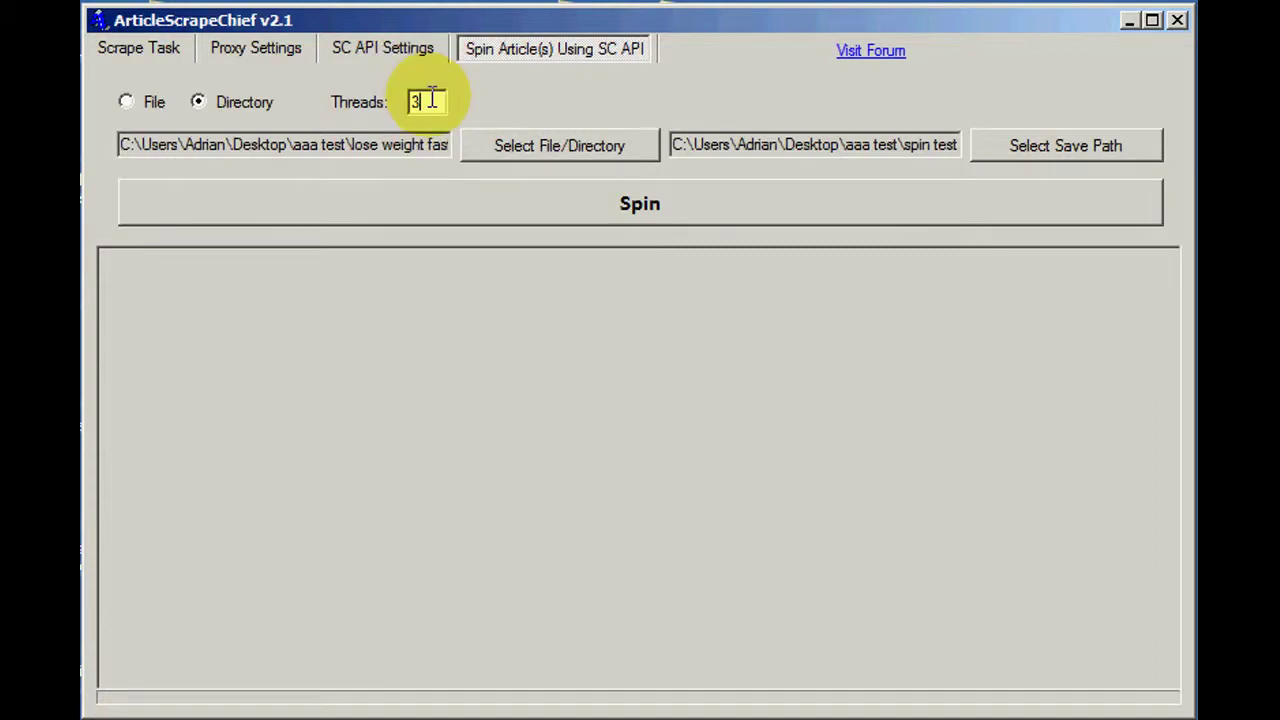
pyautogui.write('5')
pyautogui.click(489, 203)
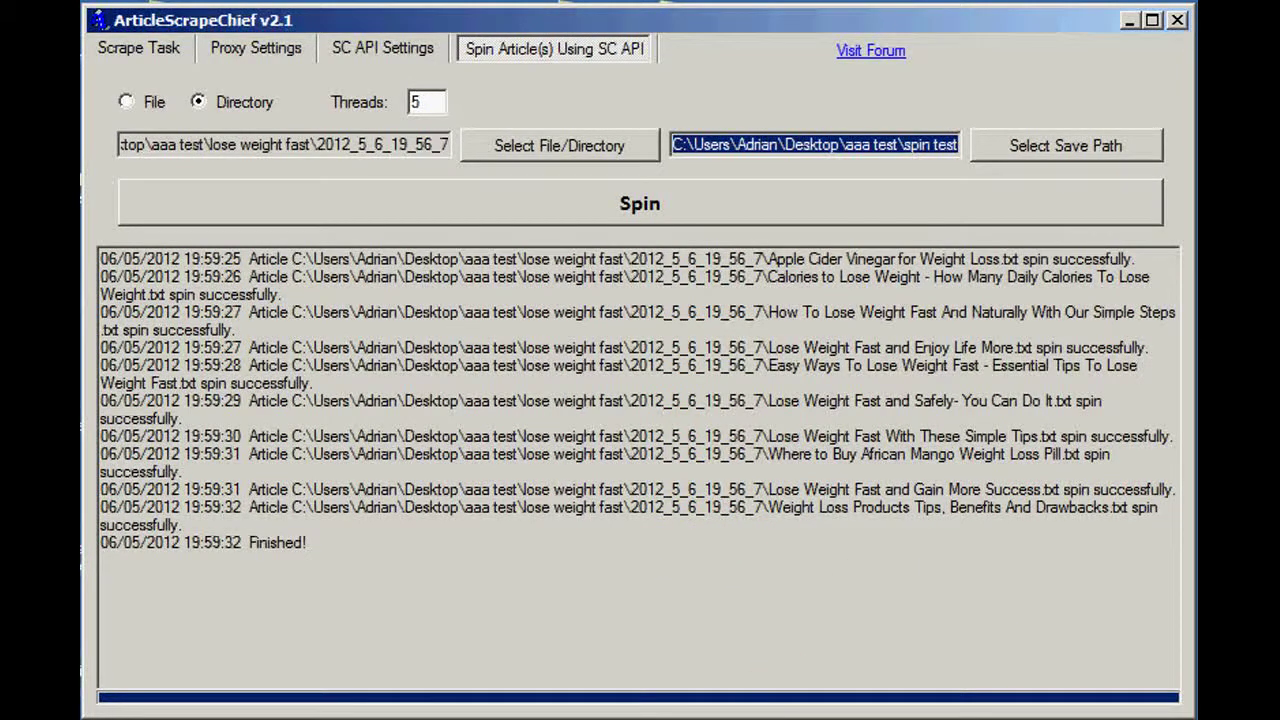
pyautogui.click(720, 714)
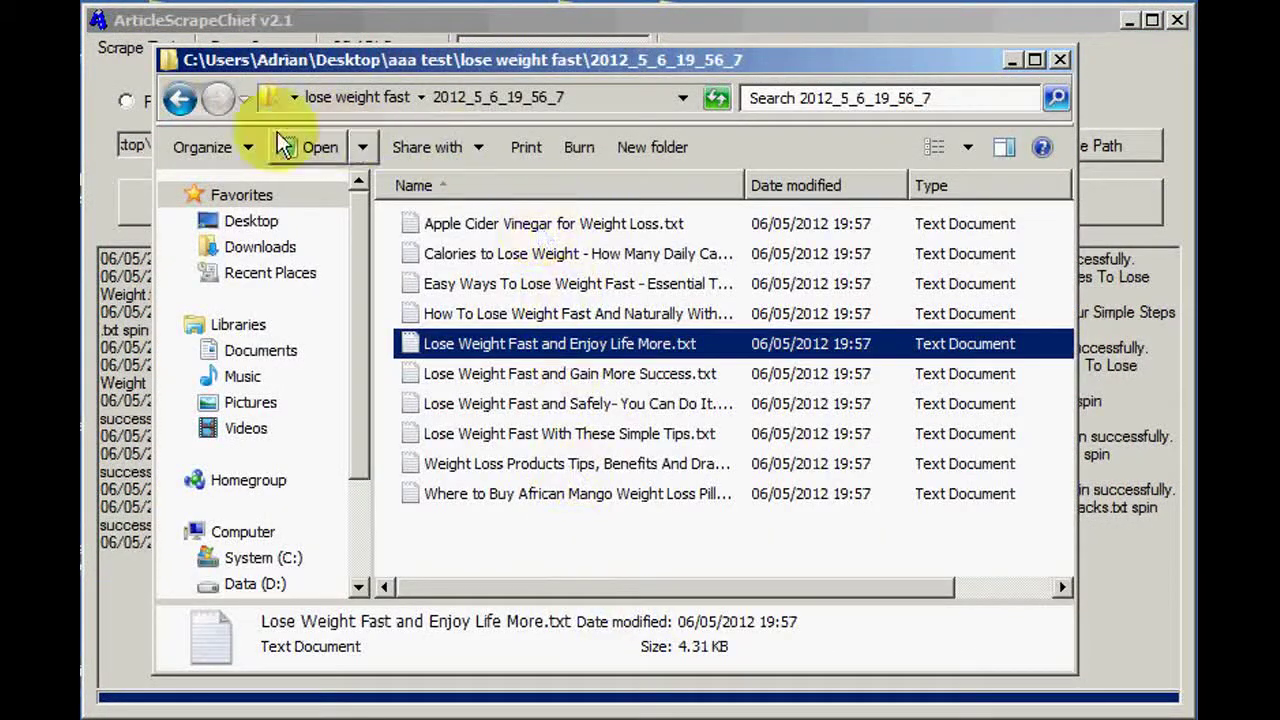
# From aaa test, enter the spin test folder and open 'Lose Weight Fast and Safely- You Can Do It.txt' in Notepad.
pyautogui.click(184, 110)
pyautogui.click(184, 111)
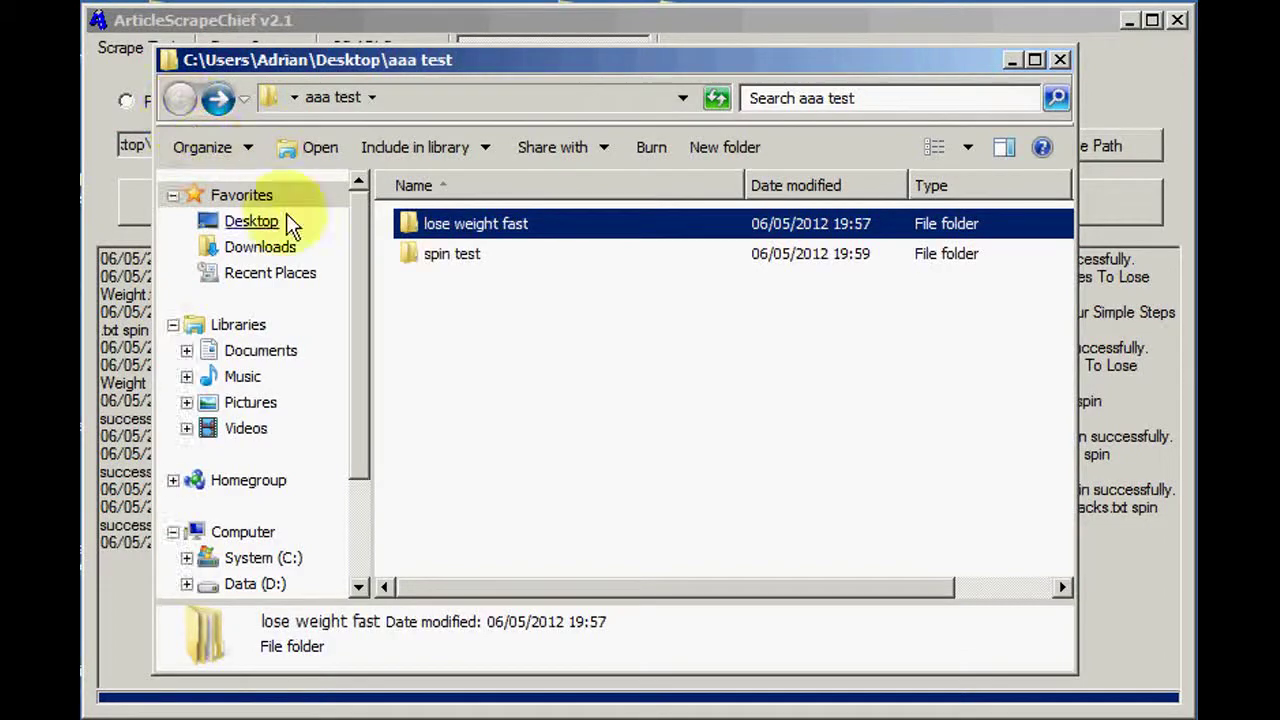
pyautogui.click(402, 251)
pyautogui.doubleClick(402, 251)
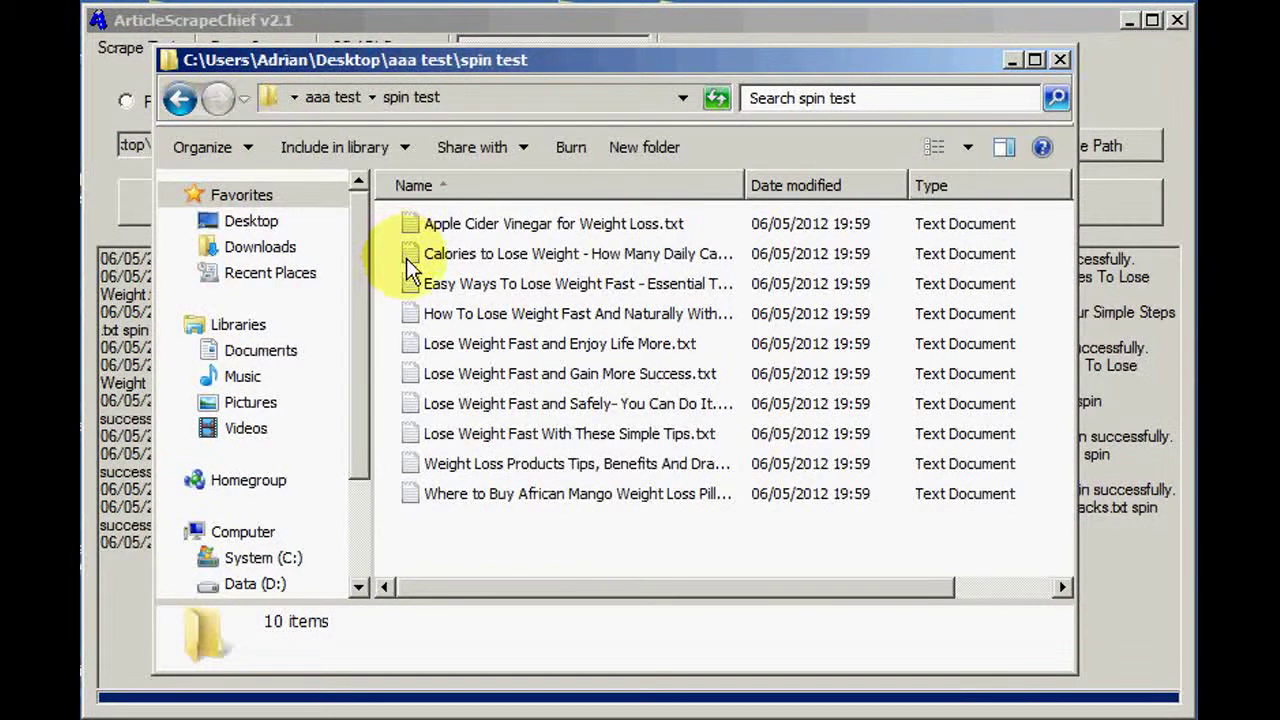
pyautogui.click(413, 408)
pyautogui.doubleClick(414, 408)
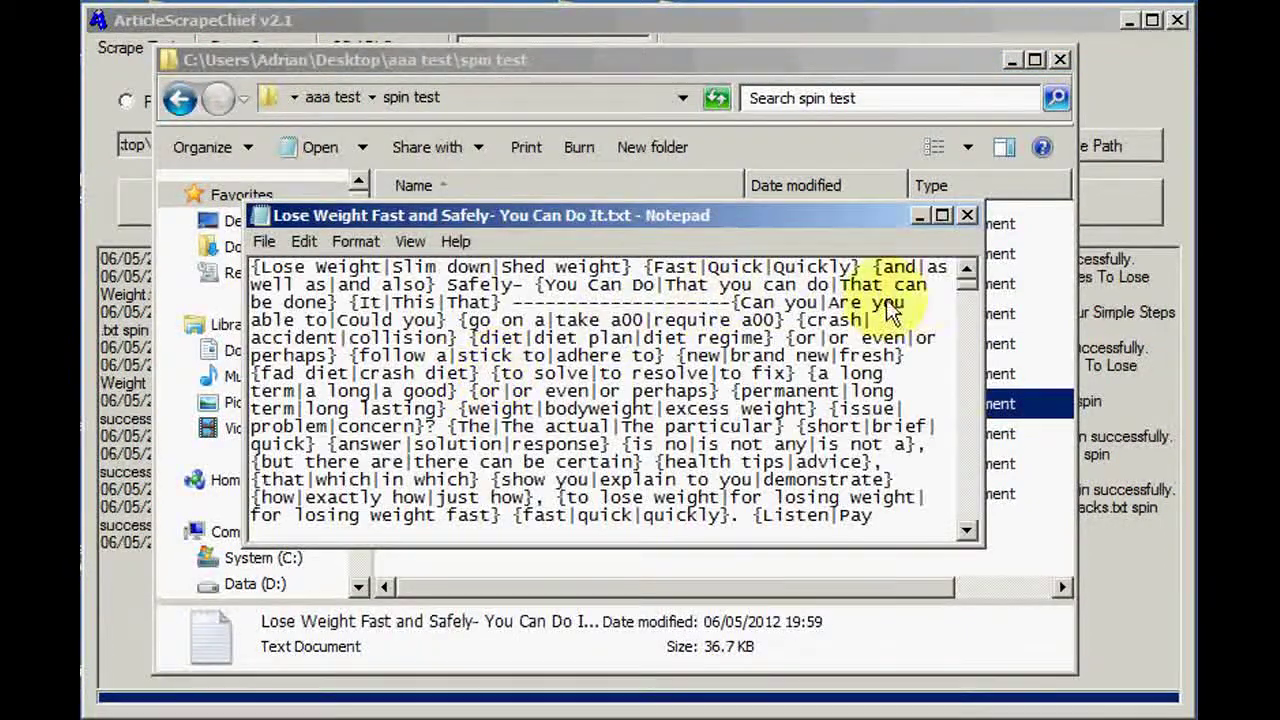
pyautogui.moveTo(964, 284)
pyautogui.mouseDown()
pyautogui.moveTo(967, 498)
pyautogui.moveTo(964, 291)
pyautogui.moveTo(945, 290)
pyautogui.mouseUp()
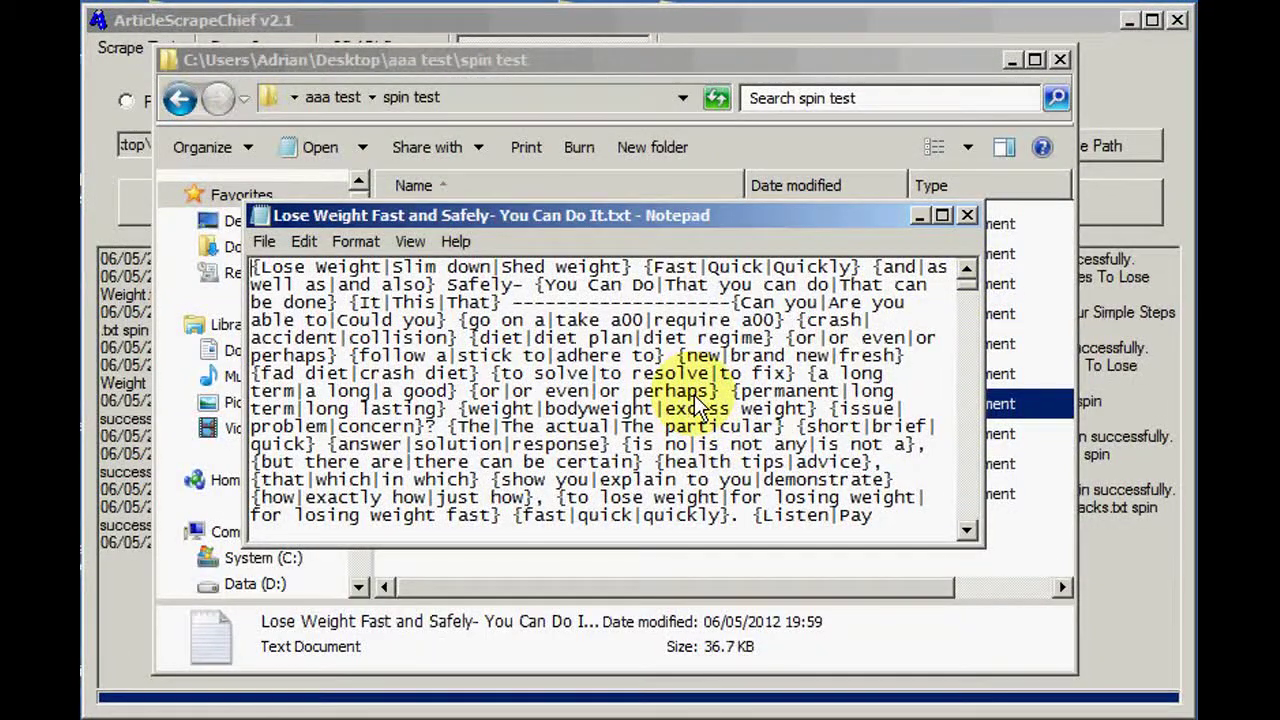